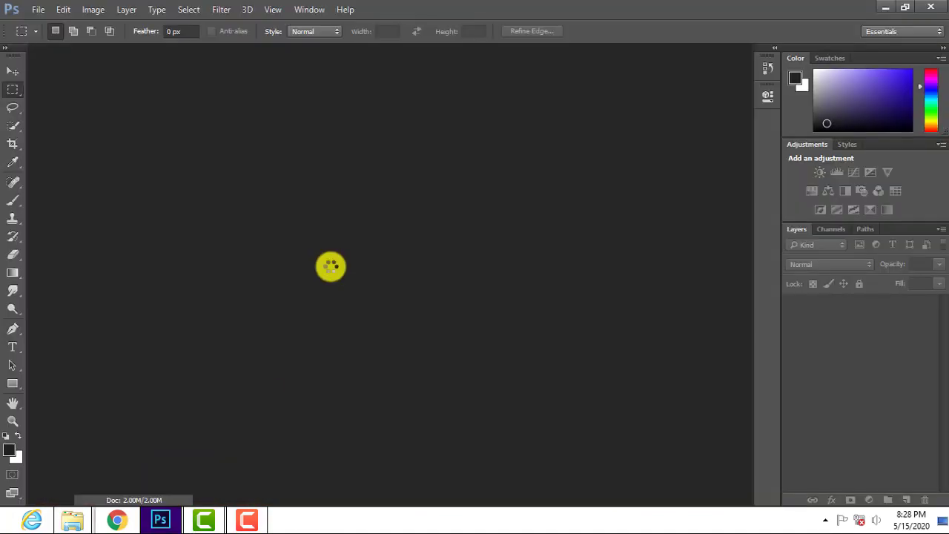
- Dismiss the 3D warning so the man's photo opens, then frame the shirt above the jeans
click(486, 240)
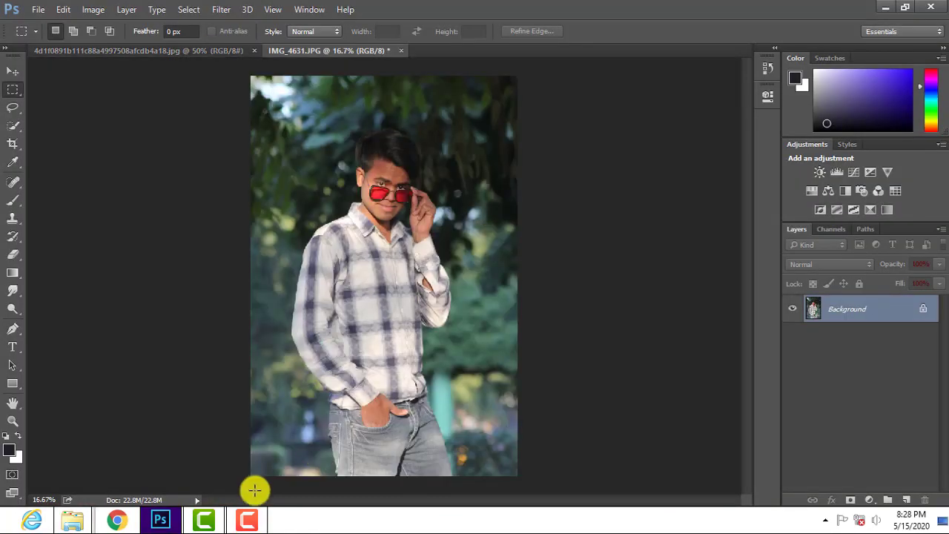
scroll(343, 427, up, 3)
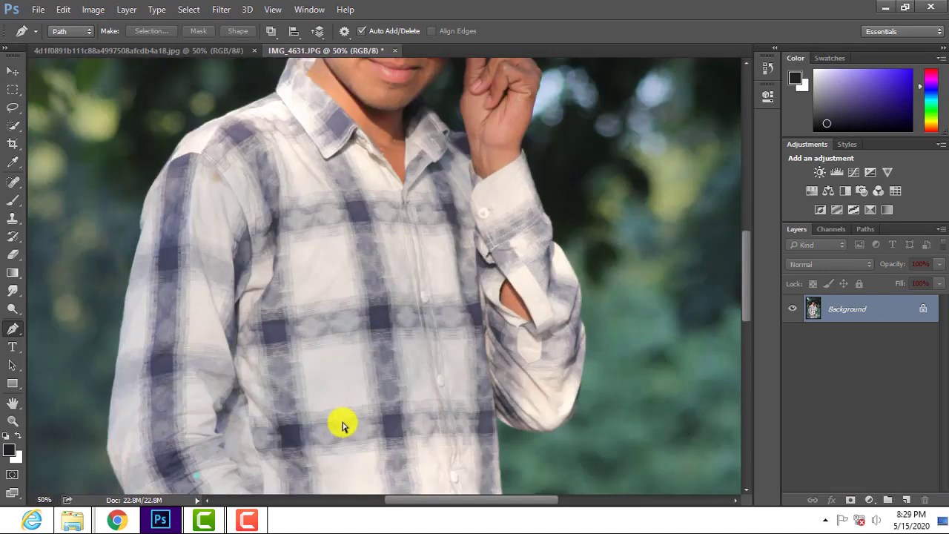
scroll(301, 369, up, 1)
scroll(434, 428, down, 3)
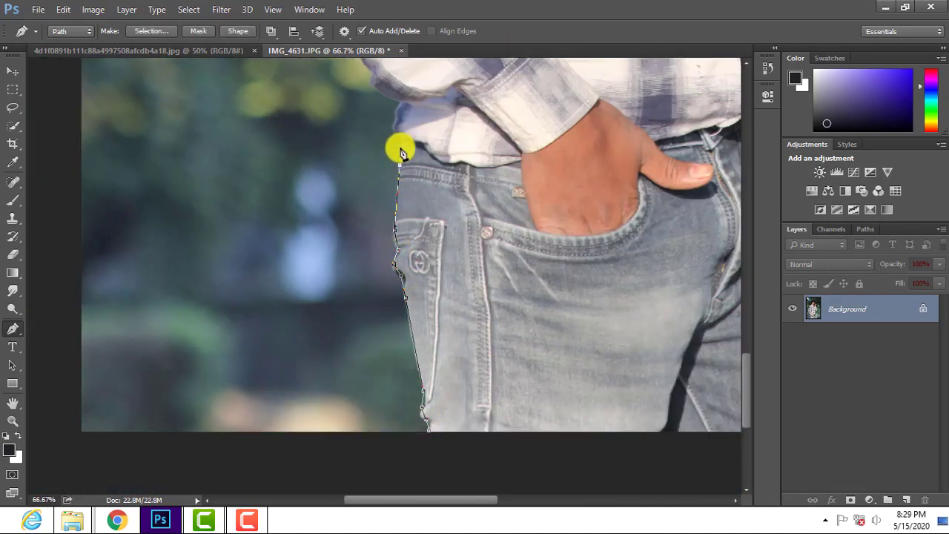
drag(400, 152, 405, 290)
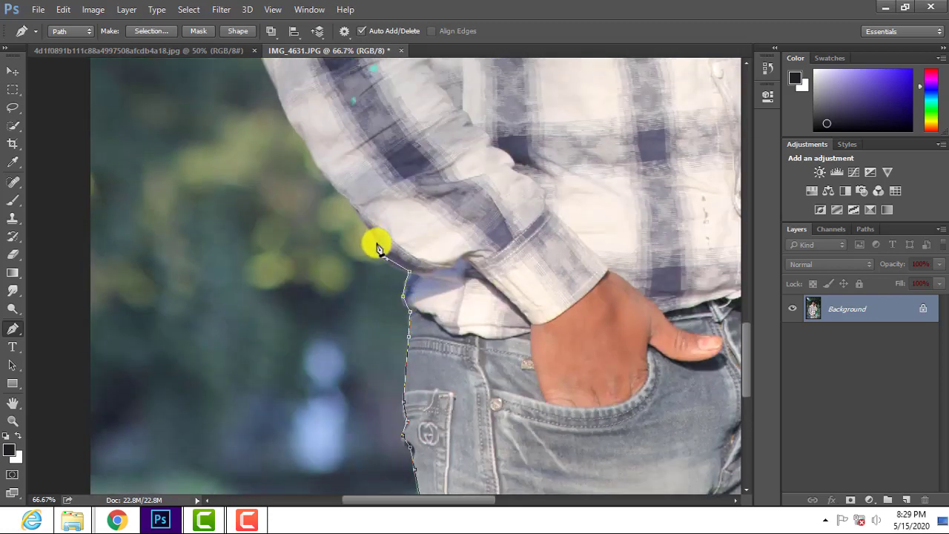
- Add Pen anchors up the shirt's left edge and zoom in on the collar
drag(257, 89, 313, 255)
click(316, 210)
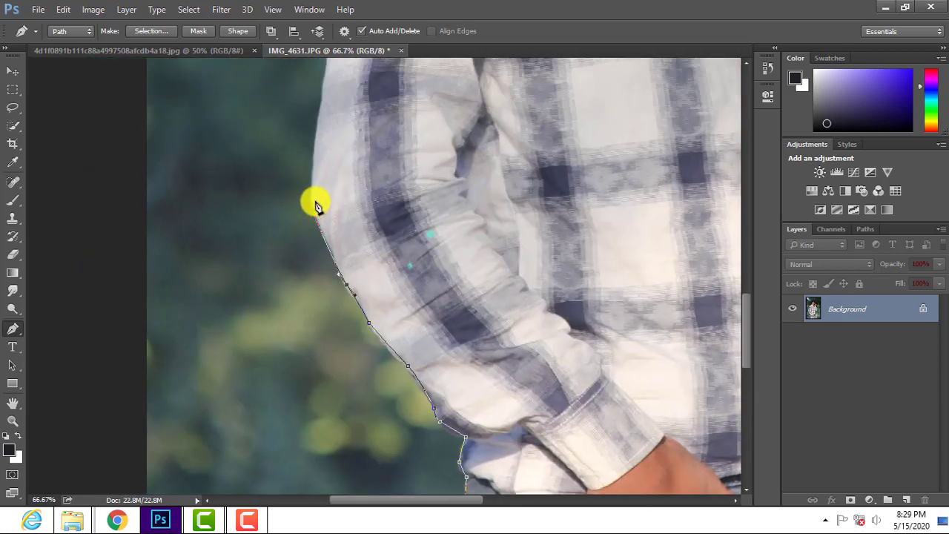
scroll(312, 203, up, 3)
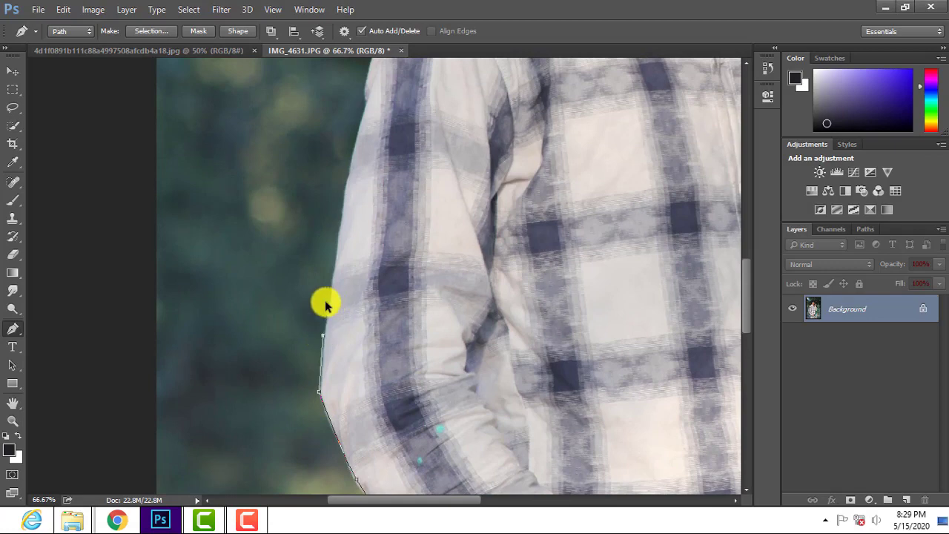
click(344, 200)
drag(369, 94, 361, 304)
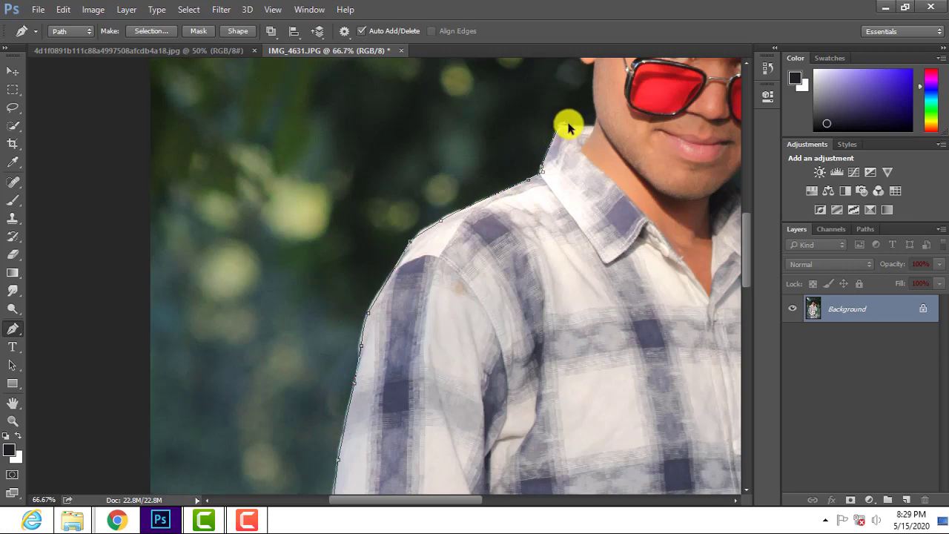
key(ctrl+plus)
key(ctrl+plus)
- Continue the path from the collar tip up the neck to the ear
click(459, 288)
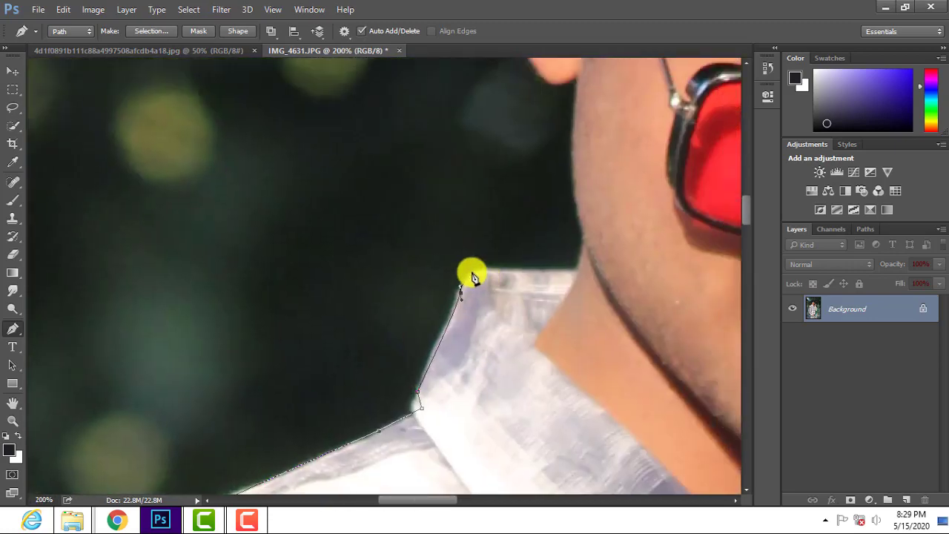
click(583, 241)
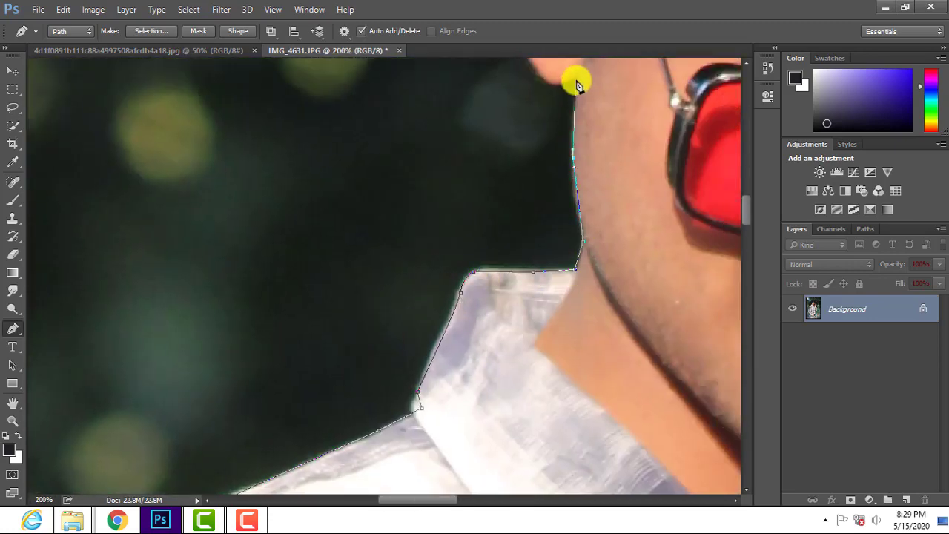
drag(576, 84, 537, 375)
click(474, 218)
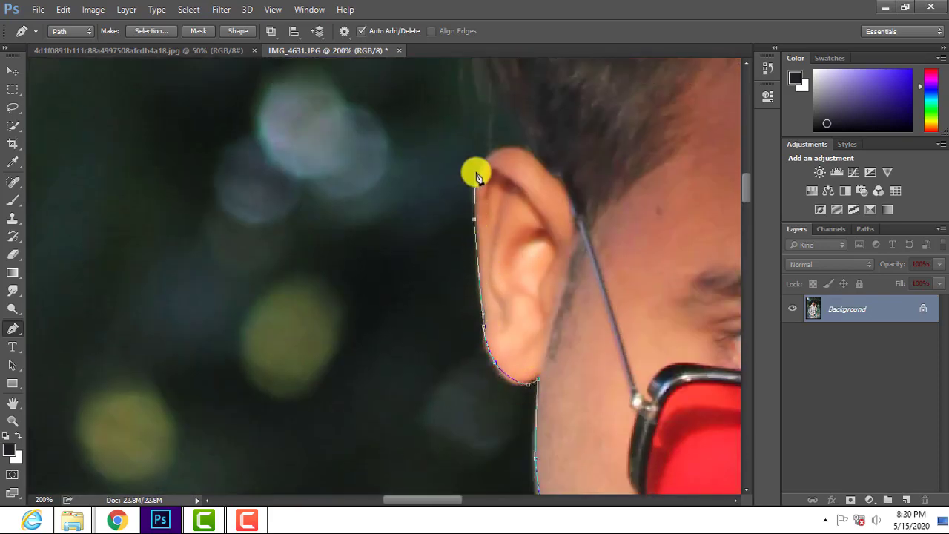
drag(498, 152, 452, 314)
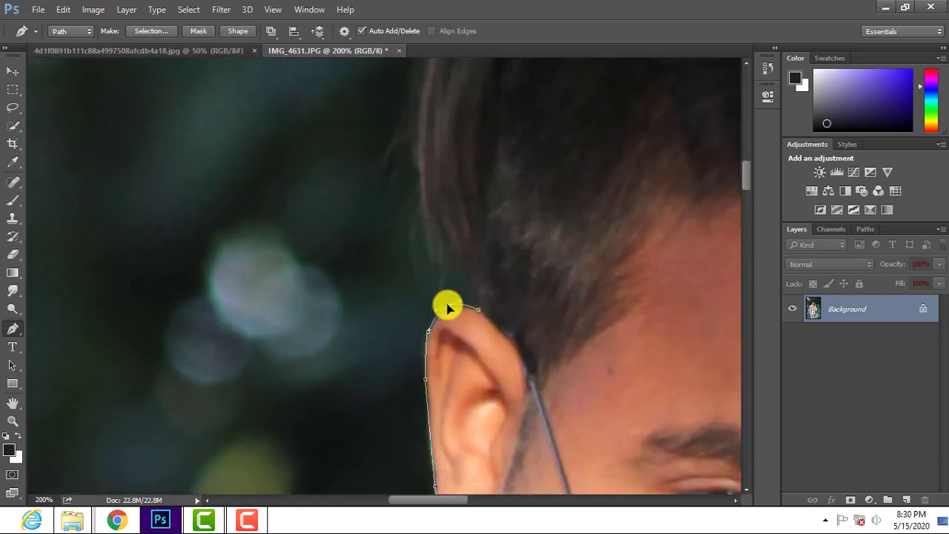
drag(417, 195, 408, 386)
- Trace anchors up the hair outline above the ear
click(421, 454)
click(420, 366)
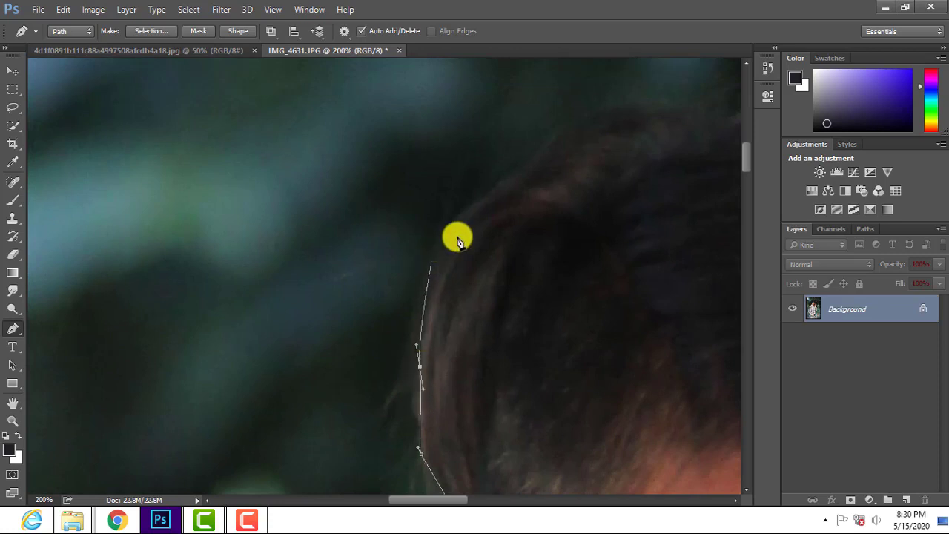
click(433, 260)
click(495, 191)
drag(475, 212, 333, 278)
drag(319, 330, 334, 317)
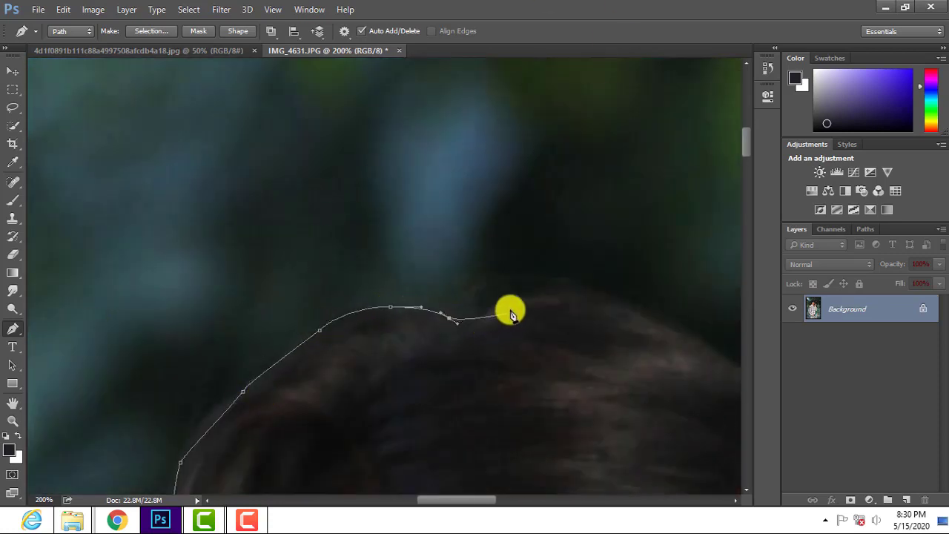
- Carry the path over the top of the hair and down beside the red glasses
click(589, 301)
drag(677, 322, 334, 146)
click(422, 250)
click(449, 275)
click(519, 408)
drag(519, 408, 414, 104)
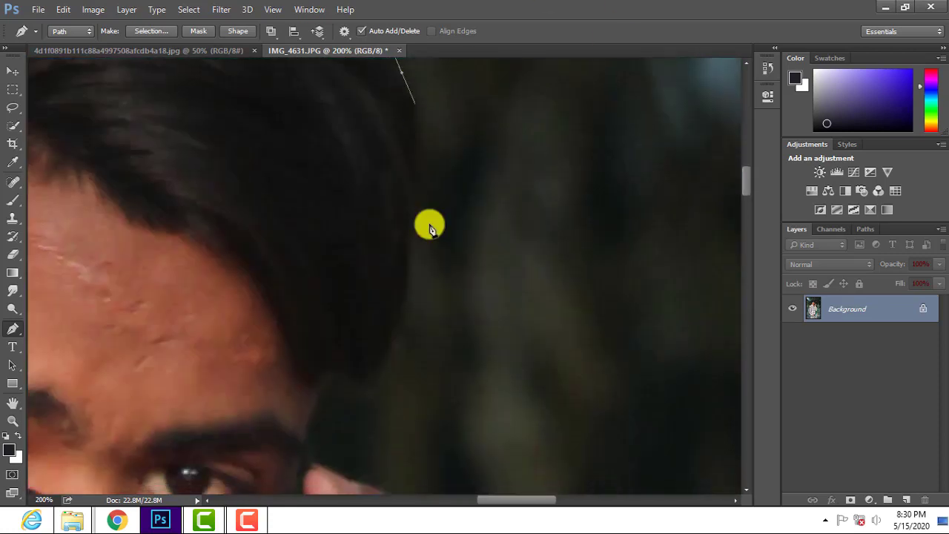
click(402, 300)
click(349, 370)
drag(349, 375, 349, 200)
click(358, 222)
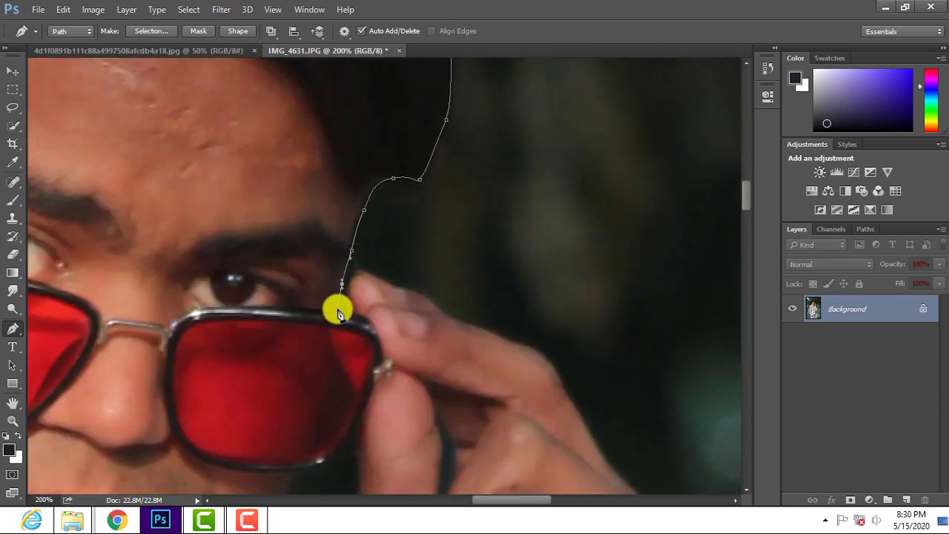
- Trace the raised hand from the fingertip along the finger to the wrist
click(534, 354)
drag(534, 354, 258, 123)
click(290, 167)
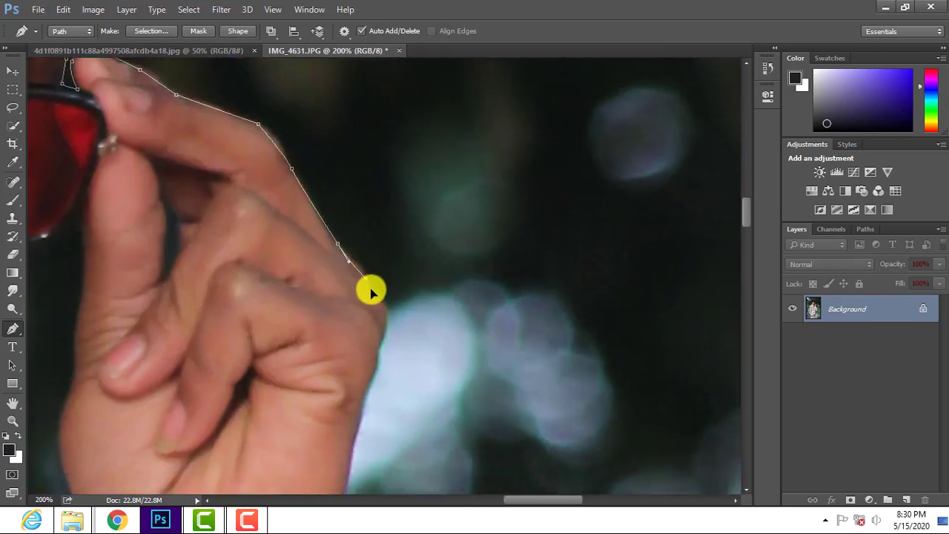
drag(371, 376, 371, 170)
click(356, 221)
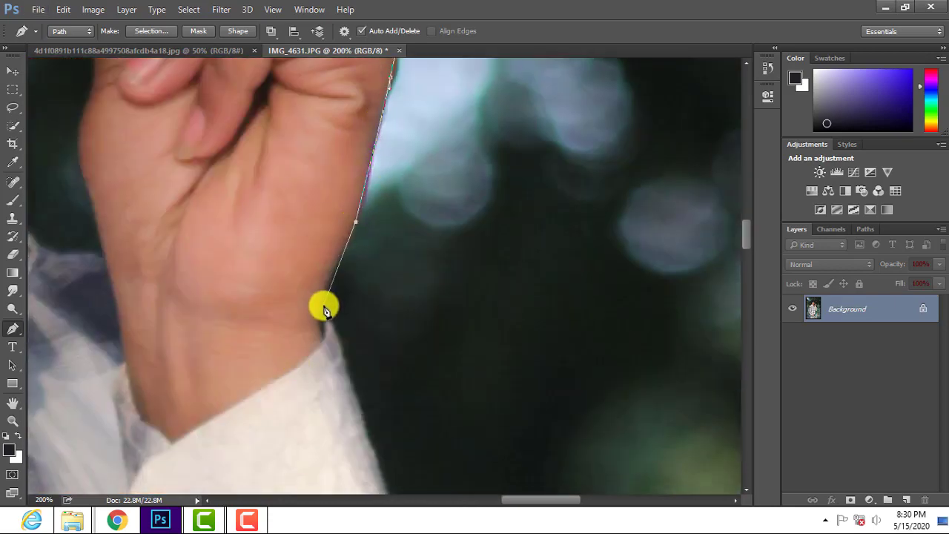
- Trace anchors along the sleeve edge toward the shirt pocket
drag(356, 402, 339, 314)
click(374, 351)
click(386, 387)
drag(393, 387, 364, 191)
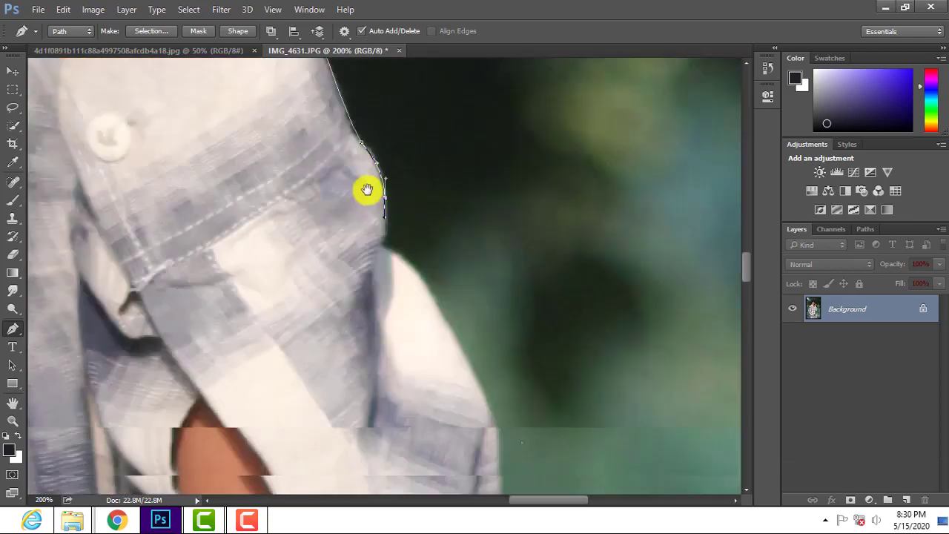
scroll(378, 215, down, 1)
drag(470, 323, 413, 121)
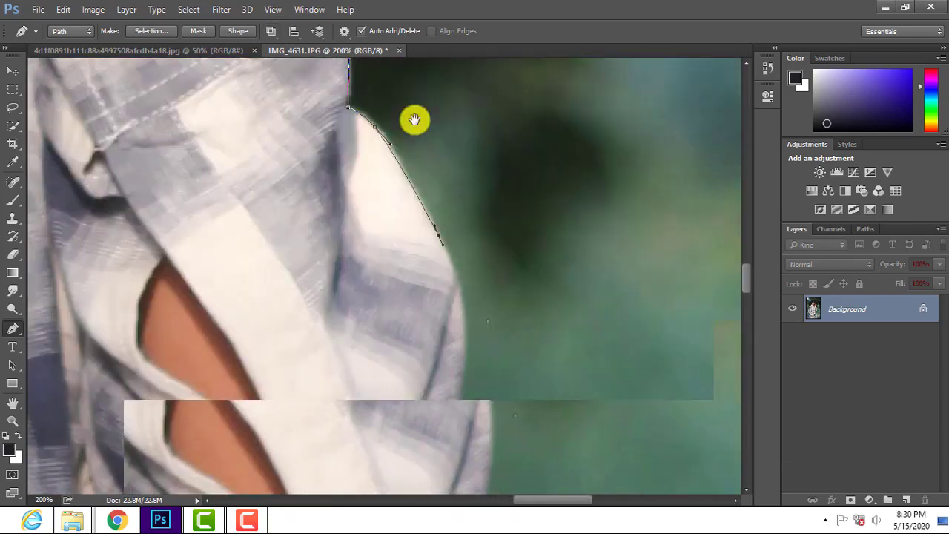
- Continue the path down the shirt edge and along the hem
click(423, 278)
drag(423, 282, 404, 115)
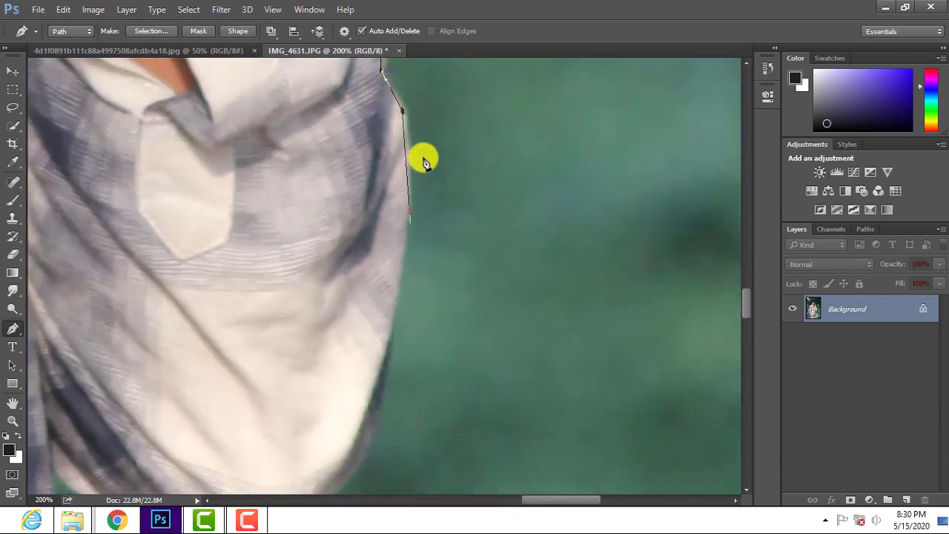
click(407, 256)
drag(407, 256, 403, 51)
click(378, 200)
click(367, 236)
click(315, 272)
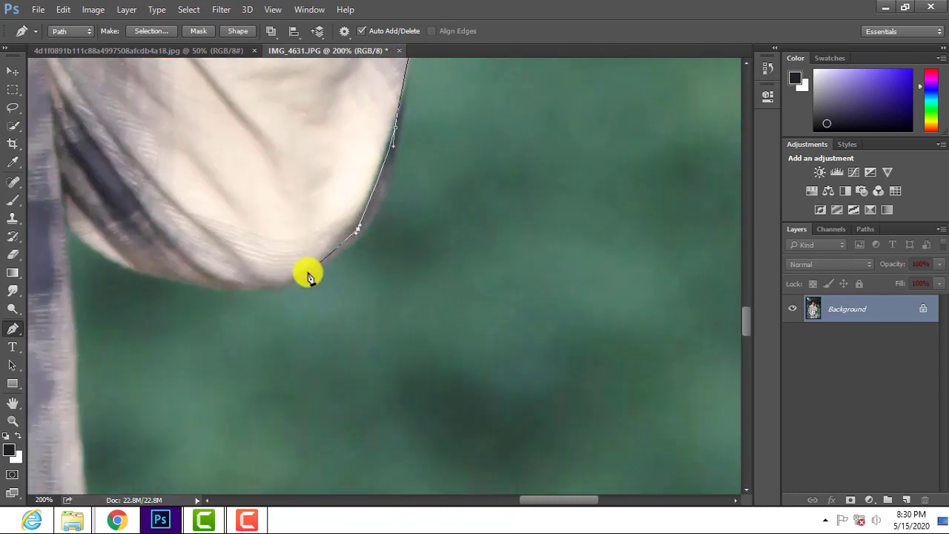
click(231, 287)
click(149, 264)
- Trace the shirt's left edge down to the fold at the waistband
drag(87, 241, 315, 237)
click(315, 237)
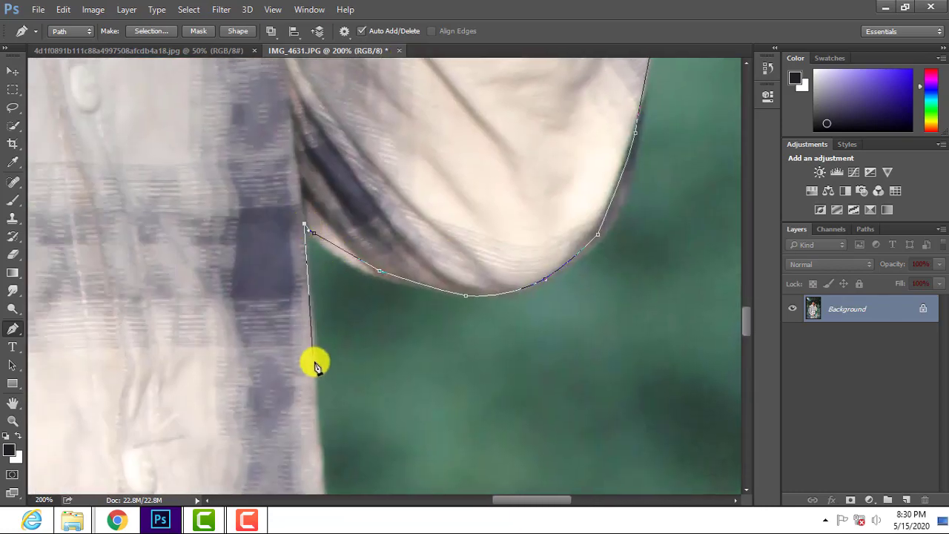
click(314, 364)
drag(314, 365, 334, 165)
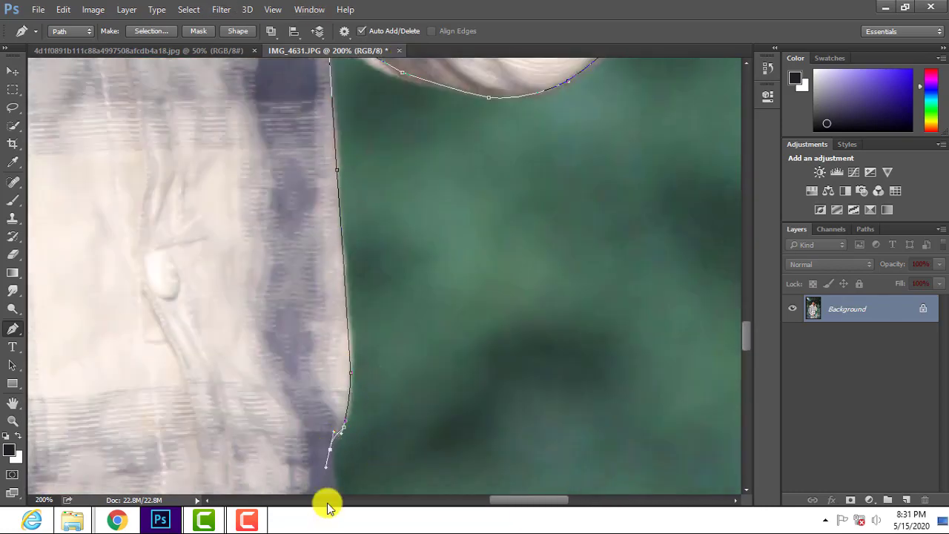
mouse_move(329, 507)
mouse_down()
mouse_move(361, 324)
mouse_move(355, 352)
mouse_up()
drag(361, 430, 319, 253)
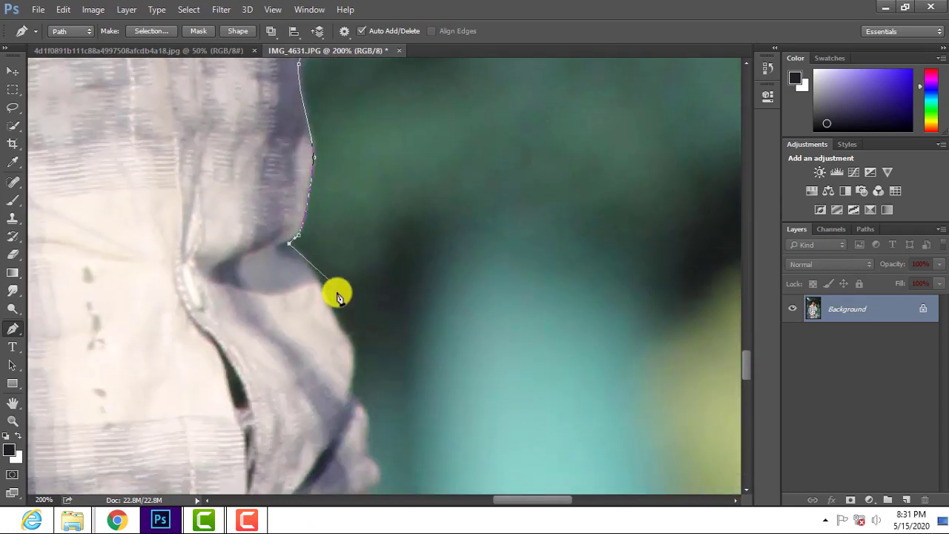
drag(356, 406, 339, 239)
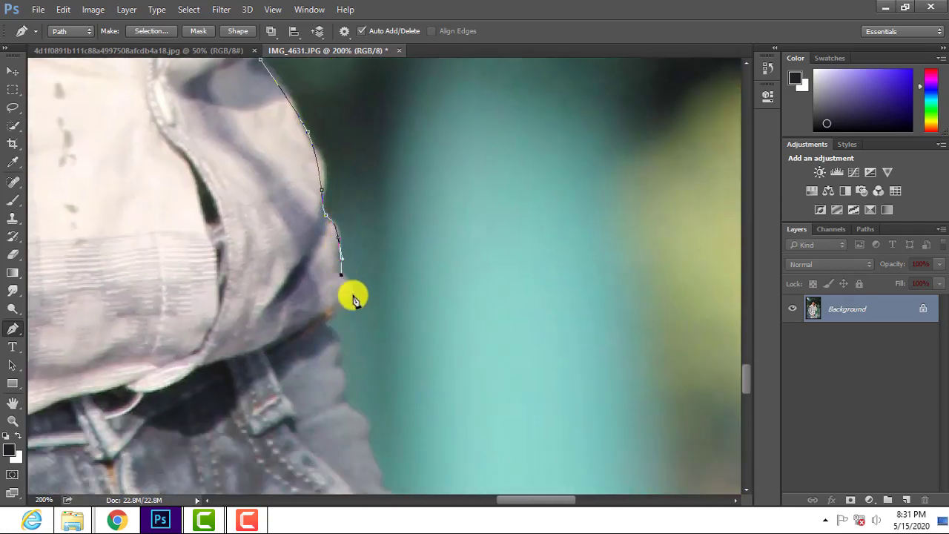
click(327, 308)
drag(331, 326, 333, 164)
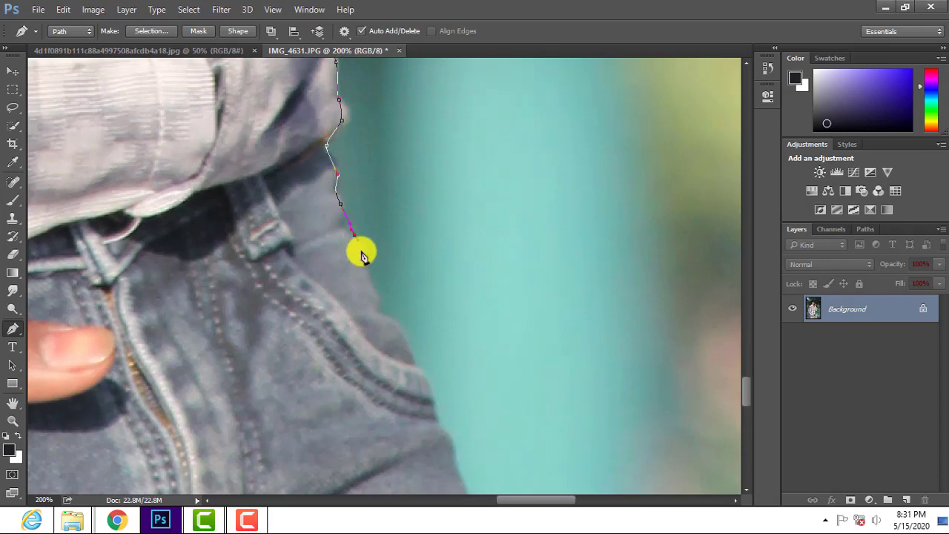
- Trace down the jeans edge to the image's bottom to finish the outline
drag(414, 359, 344, 100)
click(379, 183)
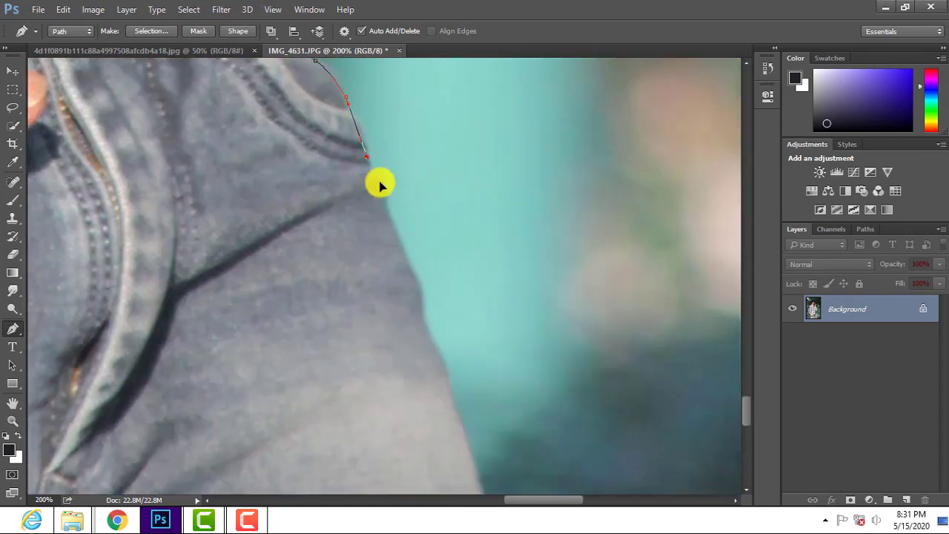
click(417, 304)
drag(434, 388, 502, 388)
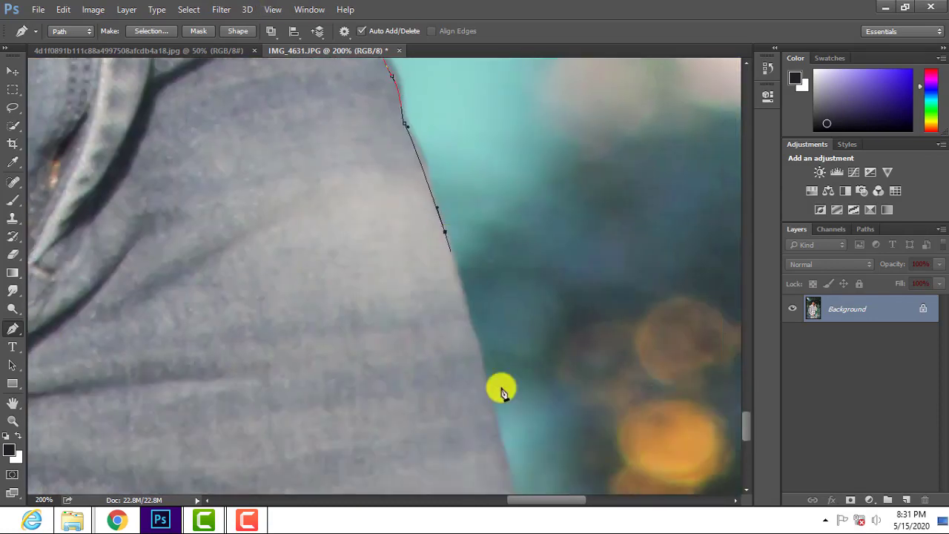
click(494, 451)
drag(494, 451, 415, 328)
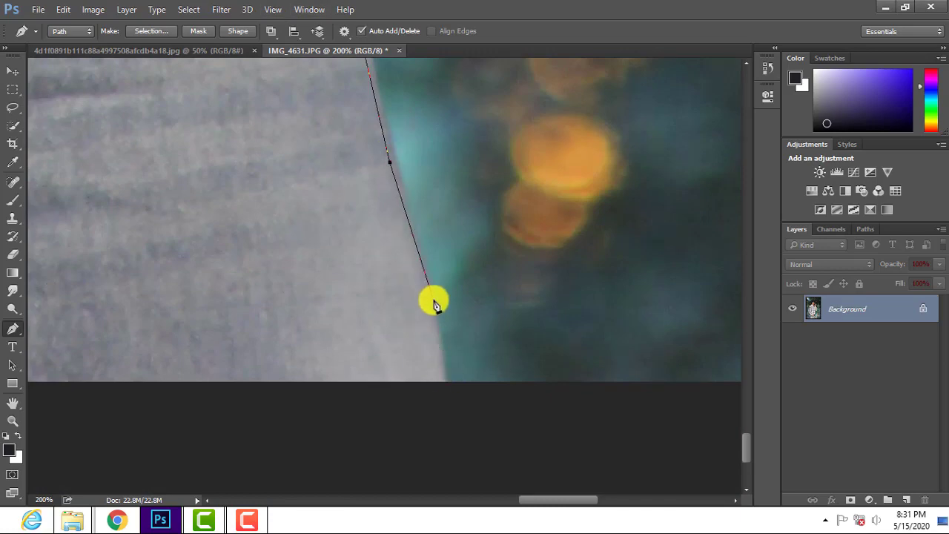
click(444, 379)
scroll(333, 341, left, 3)
scroll(370, 393, left, 4)
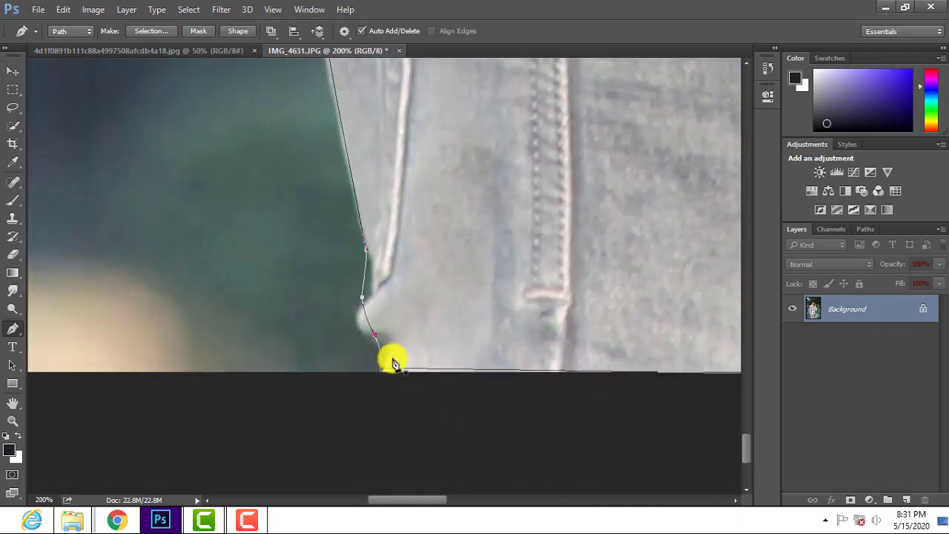
- Turn the finished outline path into a selection
right_click(496, 202)
click(547, 248)
key(Return)
- Copy the selected man onto Layer 1 and hide the Background layer
key(ctrl+minus)
key(ctrl+minus)
key(ctrl+minus)
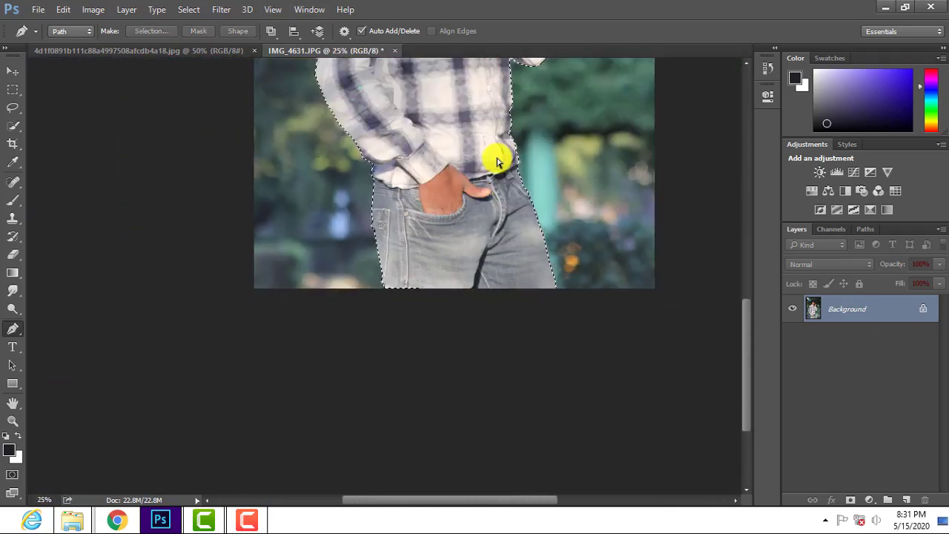
key(ctrl+minus)
key(ctrl+j)
click(792, 336)
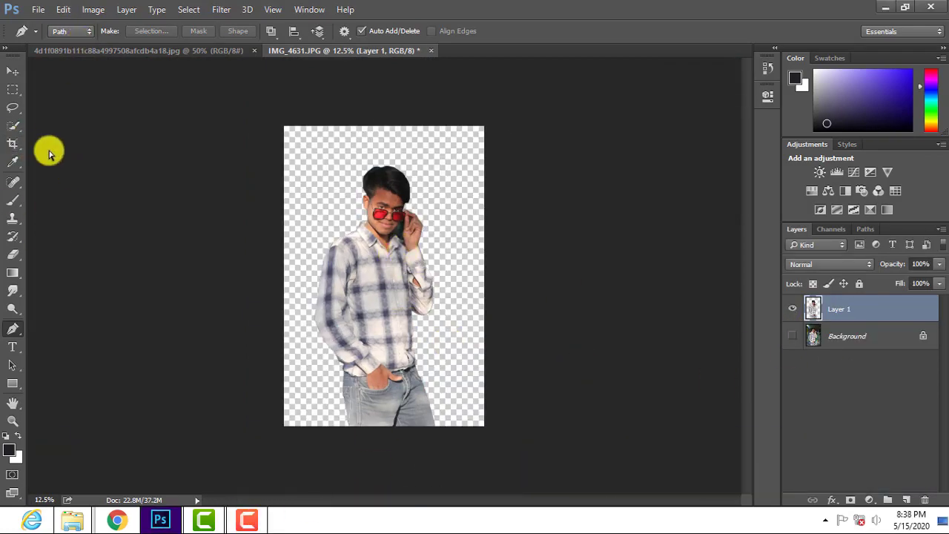
key(ctrl+plus)
key(ctrl+plus)
key(ctrl+plus)
scroll(430, 128, up, 1)
- Pen-trace a closed path around the dark patch between collar, chin and hand
scroll(408, 191, up, 2)
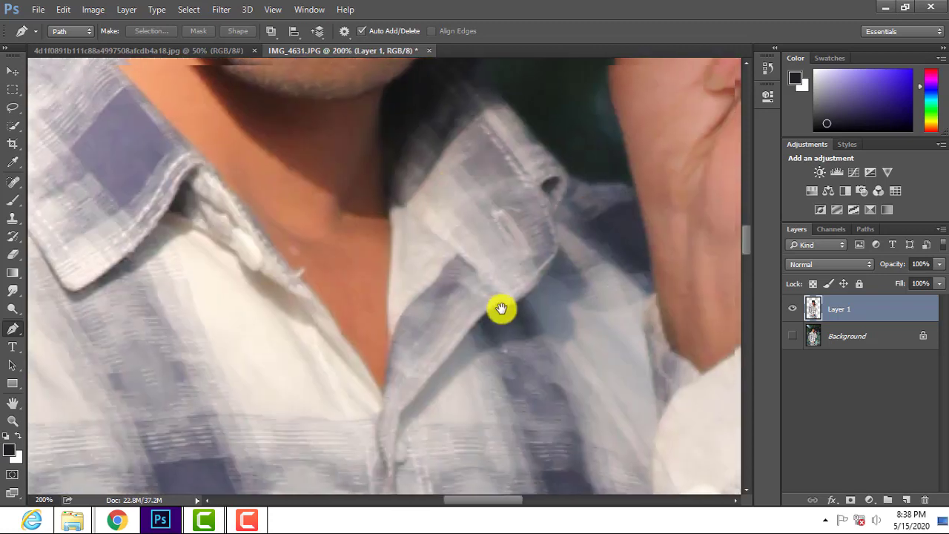
click(541, 342)
click(434, 275)
click(367, 217)
click(348, 195)
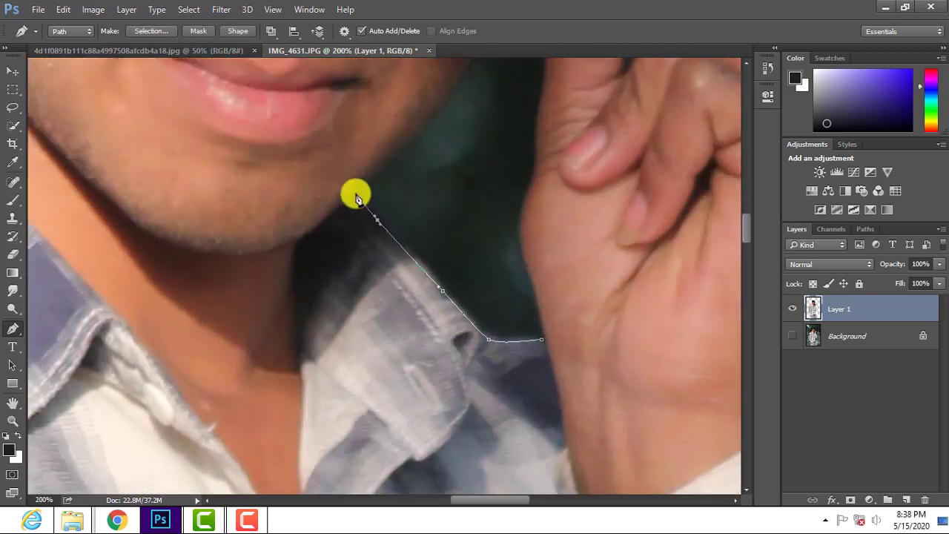
drag(352, 197, 342, 378)
click(346, 373)
click(401, 311)
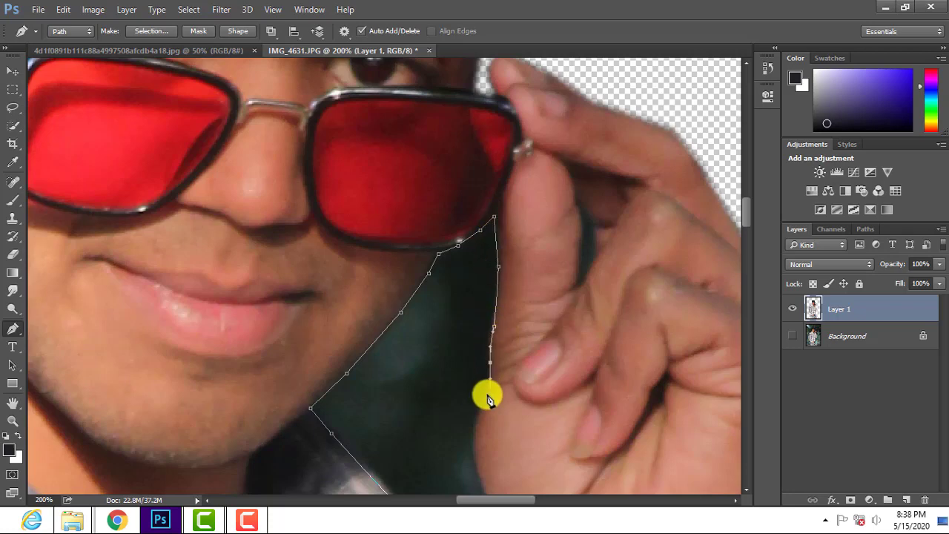
drag(488, 399, 475, 129)
click(486, 273)
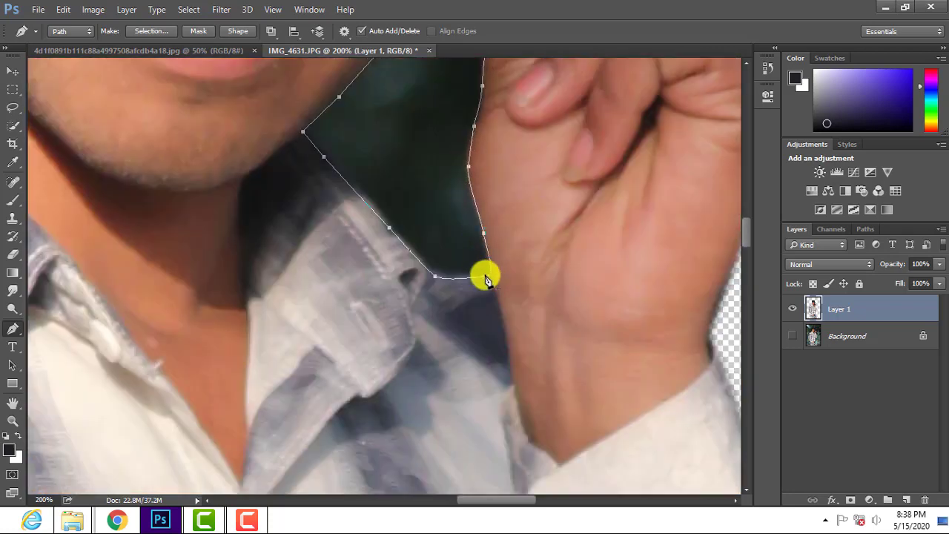
- Make that path a selection, delete the dark background, and deselect
right_click(485, 265)
click(485, 266)
key(Return)
key(Delete)
key(ctrl+d)
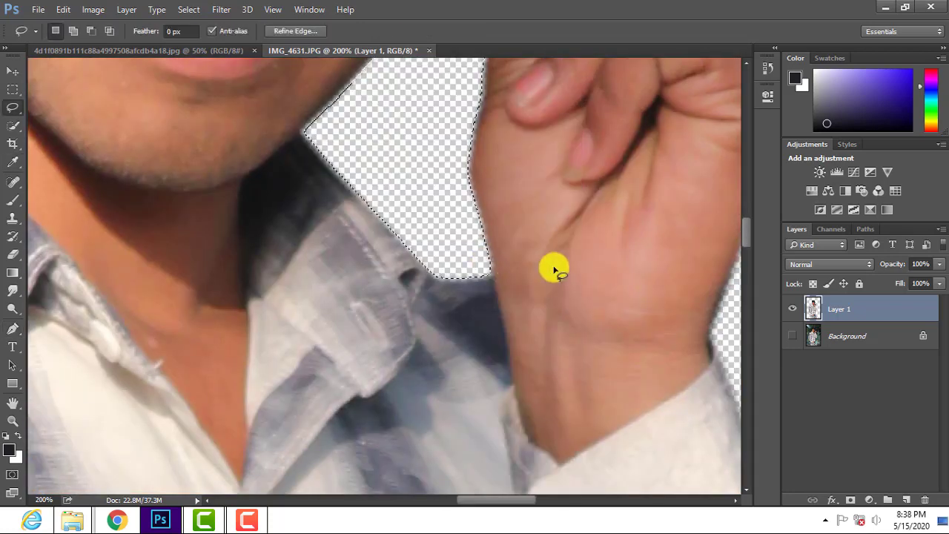
- Trace the gap between the fingers and turn it into a selection
scroll(440, 290, up, 5)
scroll(440, 290, up, 1)
click(432, 304)
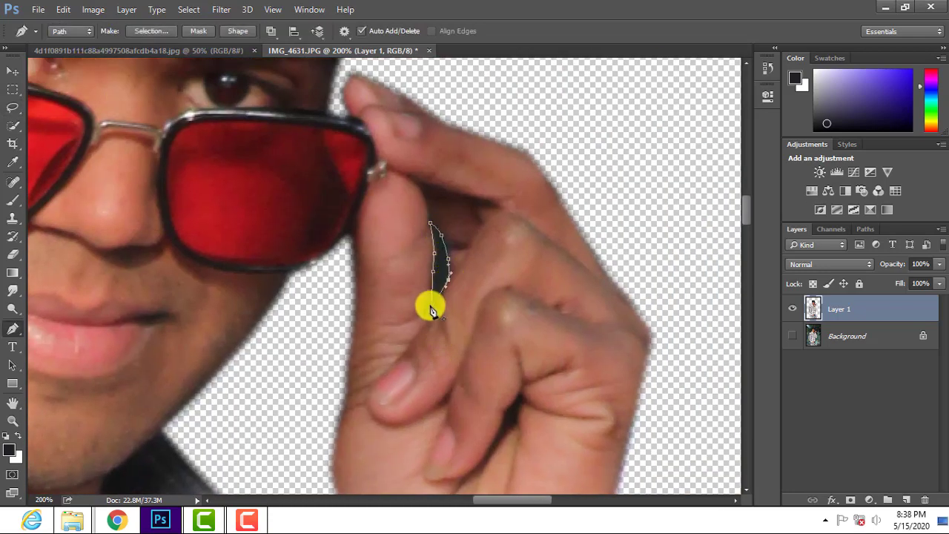
click(431, 306)
right_click(438, 199)
click(477, 240)
key(Return)
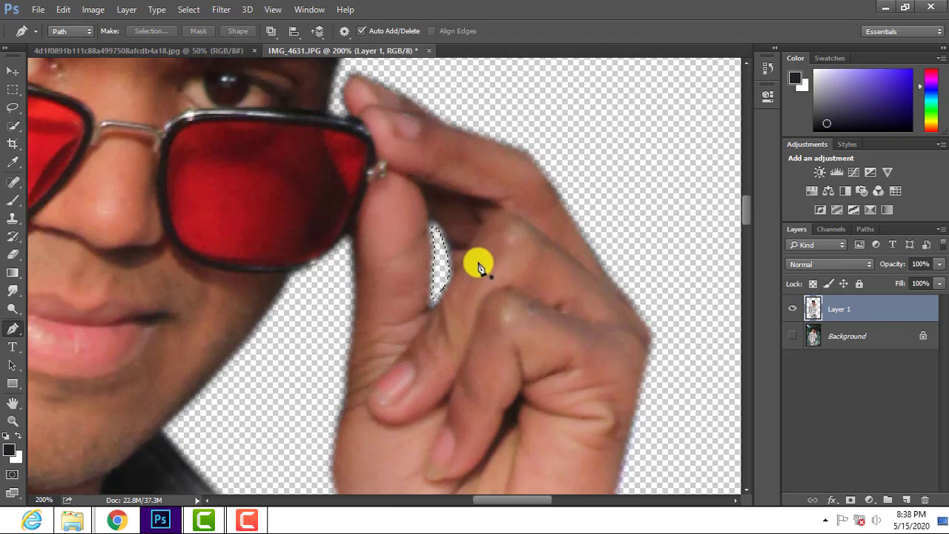
key(l)
key(ctrl+minus)
key(ctrl+minus)
key(ctrl+minus)
key(ctrl+minus)
key(ctrl+minus)
key(ctrl+minus)
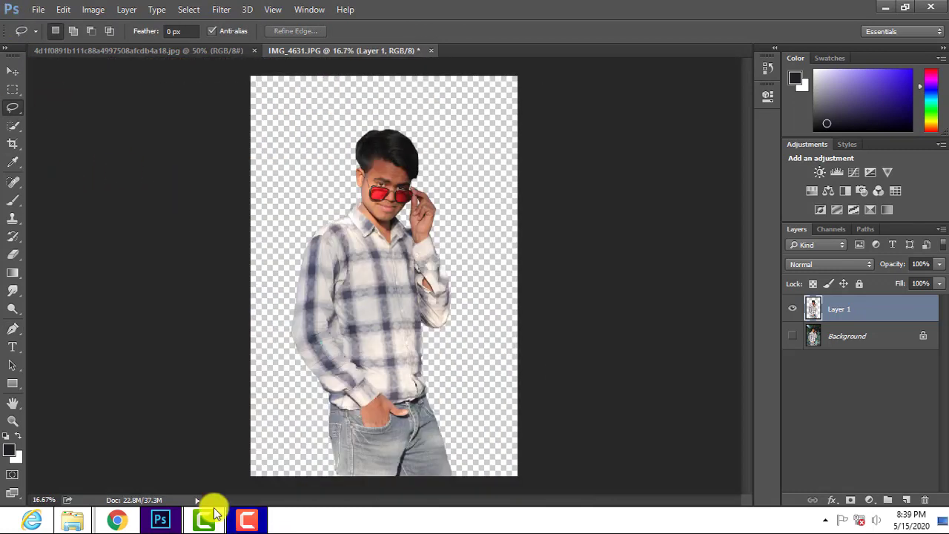
- Create a new blank Untitled-1 document
click(163, 52)
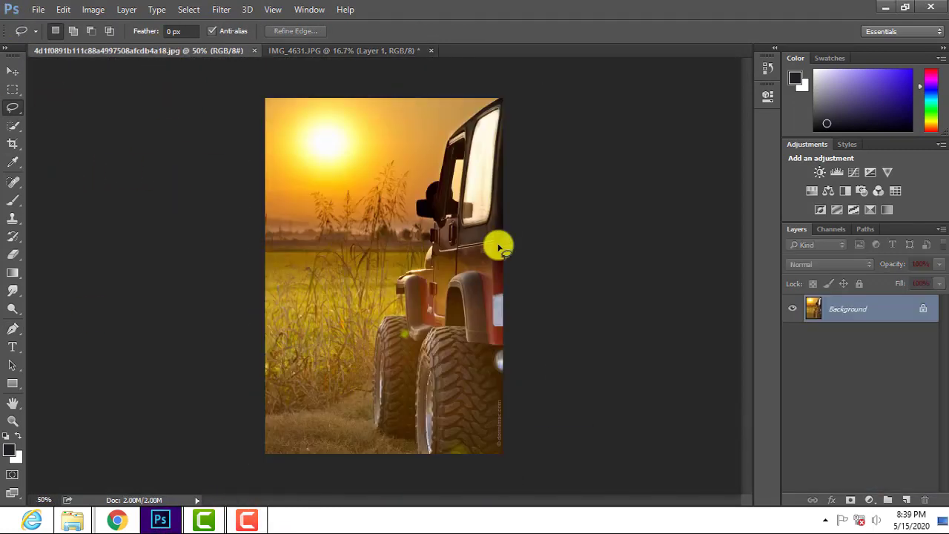
key(ctrl+n)
click(634, 108)
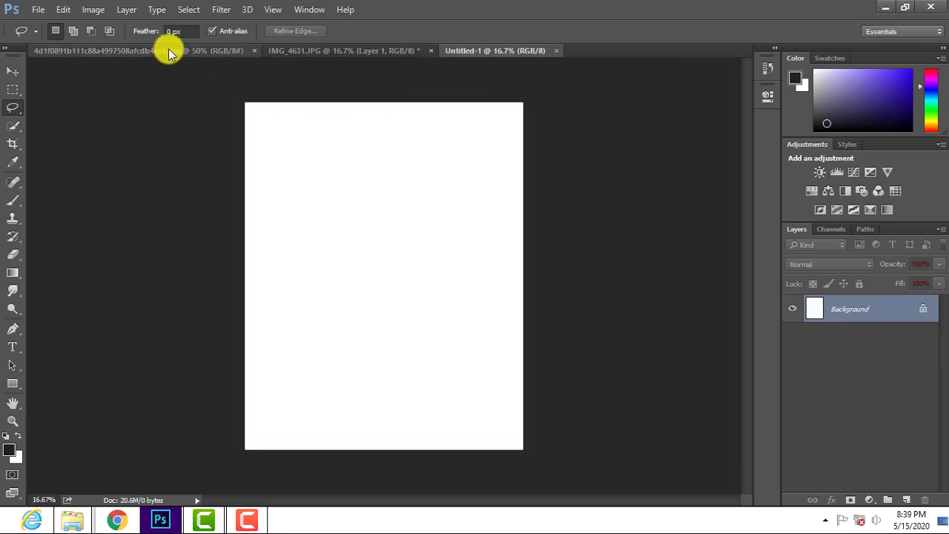
- Apply Camera Raw to the jeep photo with Contrast +28 and more clarity
click(168, 52)
click(221, 9)
click(252, 103)
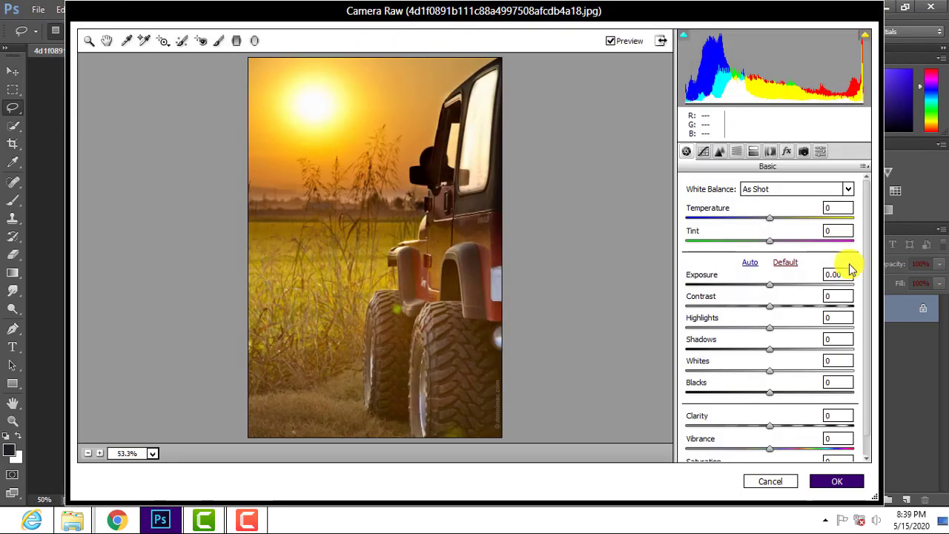
drag(779, 306, 793, 306)
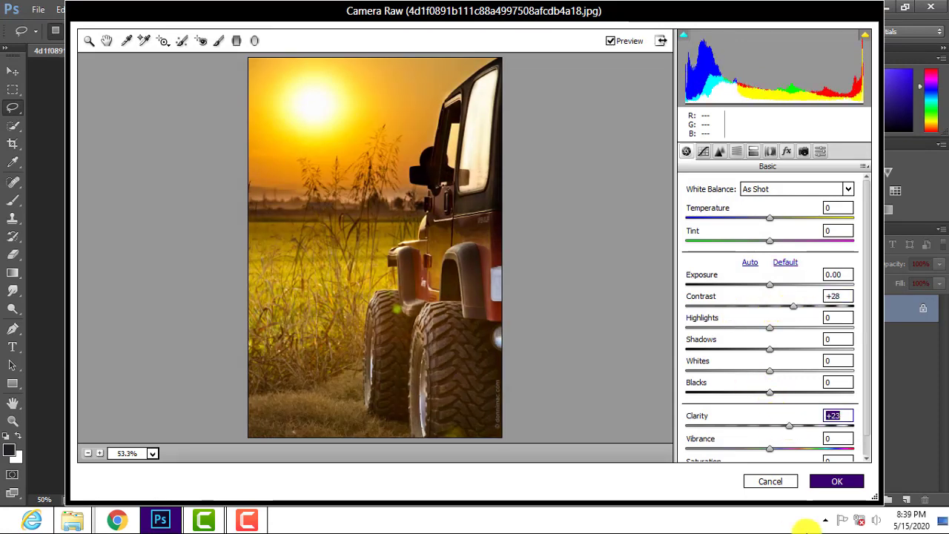
click(836, 481)
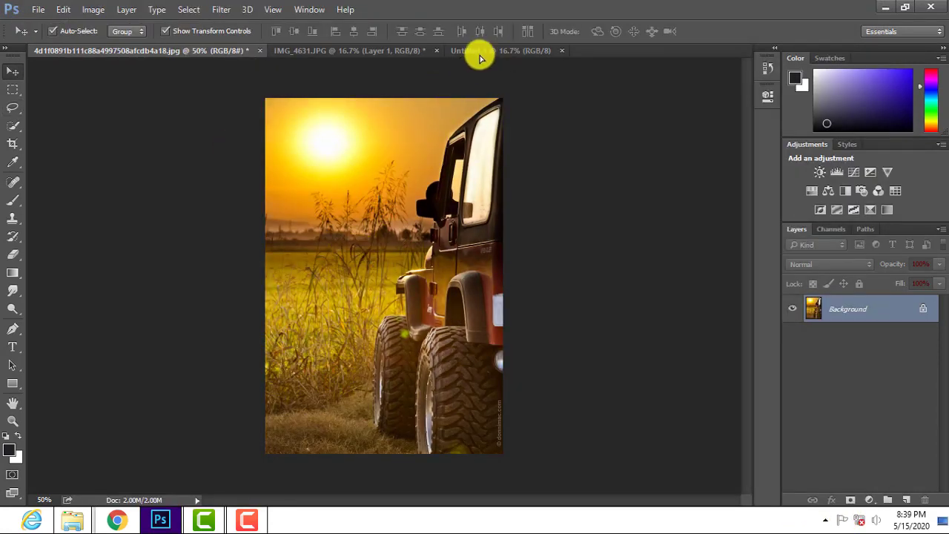
- Place the jeep photo into Untitled-1 and stretch it to fill the canvas
mouse_move(387, 244)
mouse_down()
mouse_move(327, 244)
mouse_move(523, 449)
mouse_up()
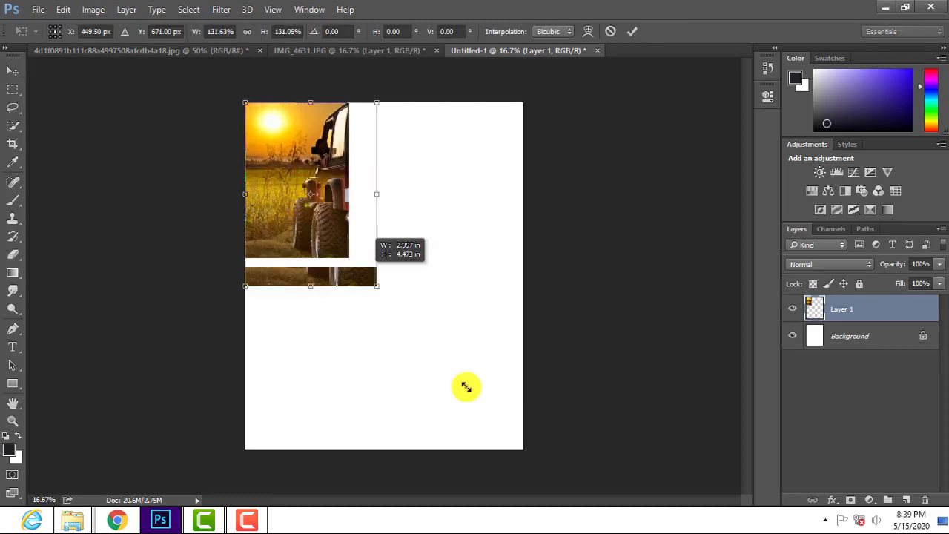
mouse_move(384, 102)
mouse_down()
mouse_move(395, 56)
mouse_move(384, 59)
mouse_up()
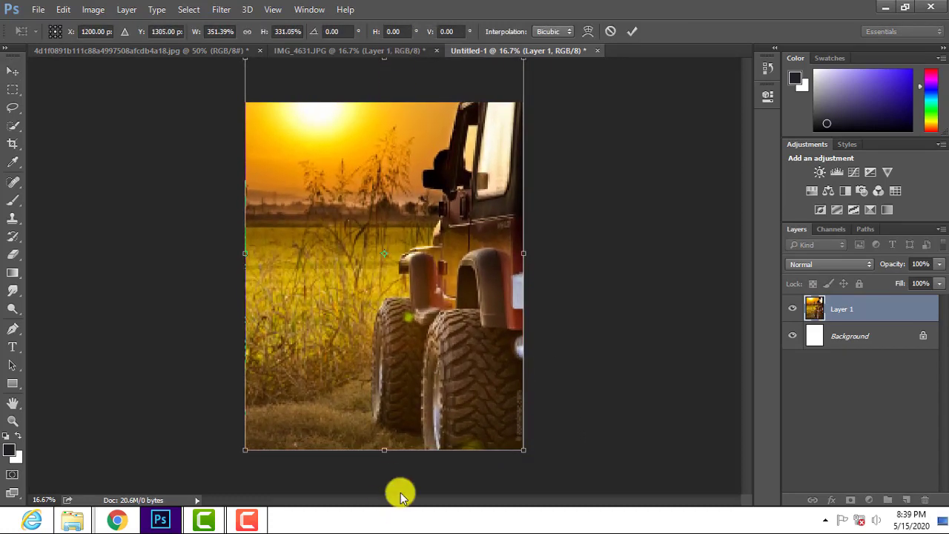
drag(385, 450, 384, 449)
key(Return)
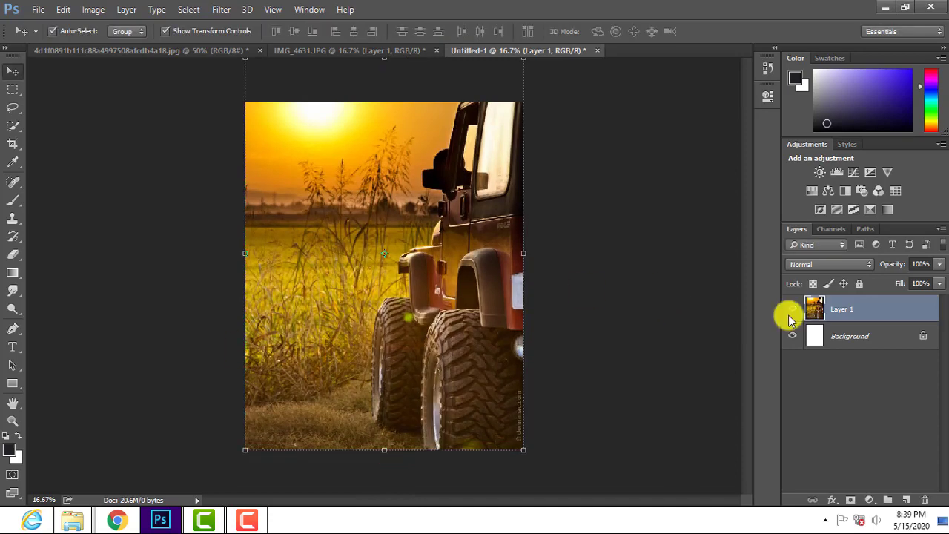
right_click(788, 314)
click(477, 212)
key(ctrl+minus)
drag(384, 111, 384, 132)
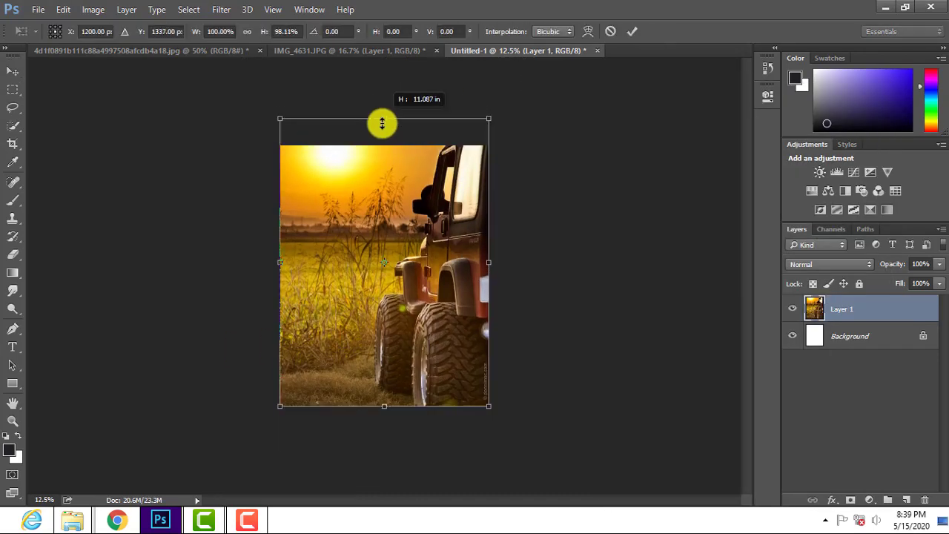
key(Return)
- Flatten the image and close the original jeep file, answering the save prompt
right_click(850, 318)
click(632, 399)
click(259, 50)
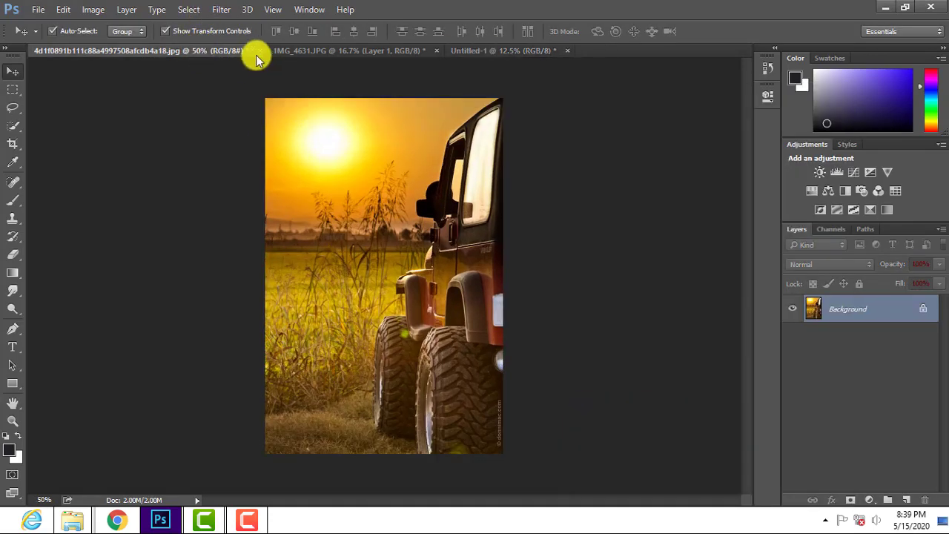
click(390, 190)
click(148, 50)
- Bring the cut-out man into the jeep scene, scale him proportionally to 117%, and place him left of the jeep
mouse_move(363, 283)
mouse_down()
mouse_move(353, 284)
mouse_move(384, 302)
mouse_up()
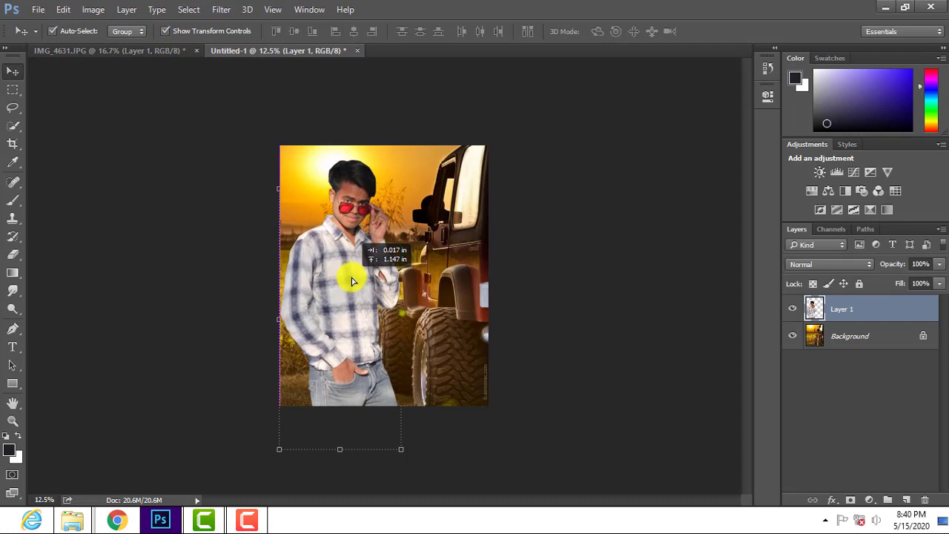
key(ctrl+t)
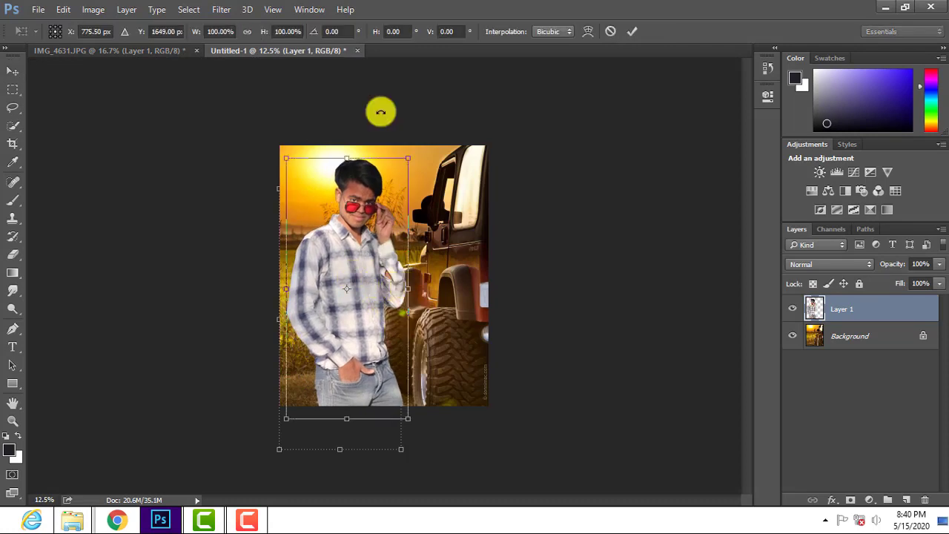
click(247, 32)
mouse_move(276, 30)
mouse_down()
mouse_move(346, 244)
mouse_move(373, 277)
mouse_up()
key(Return)
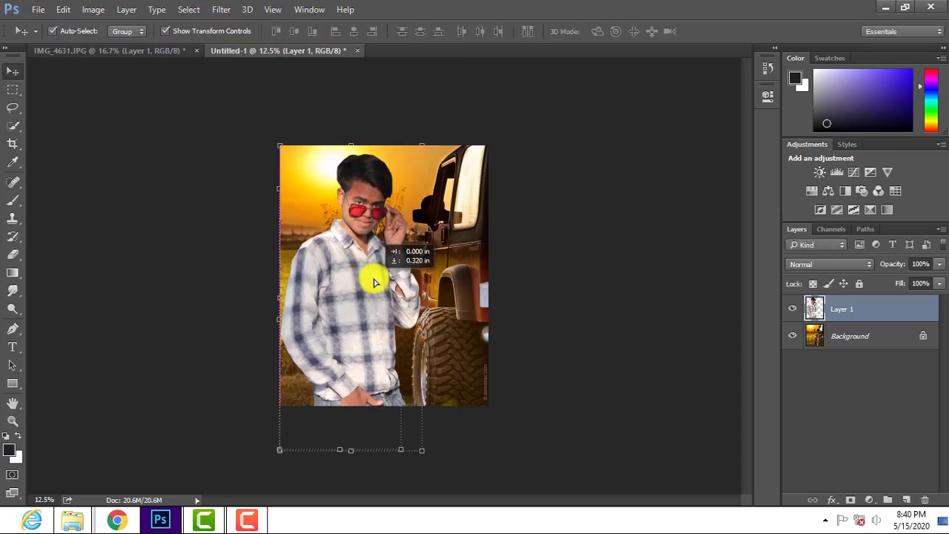
key(ctrl+plus)
key(ctrl+plus)
key(ctrl+plus)
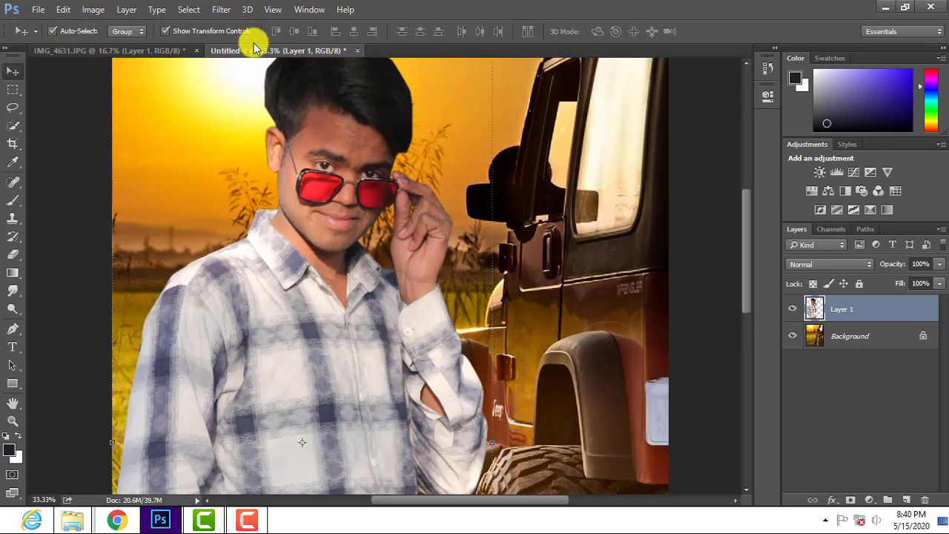
click(220, 9)
- Camera Raw the man: Contrast +27, Clarity +25, Shadows +23, Highlights +40
click(312, 105)
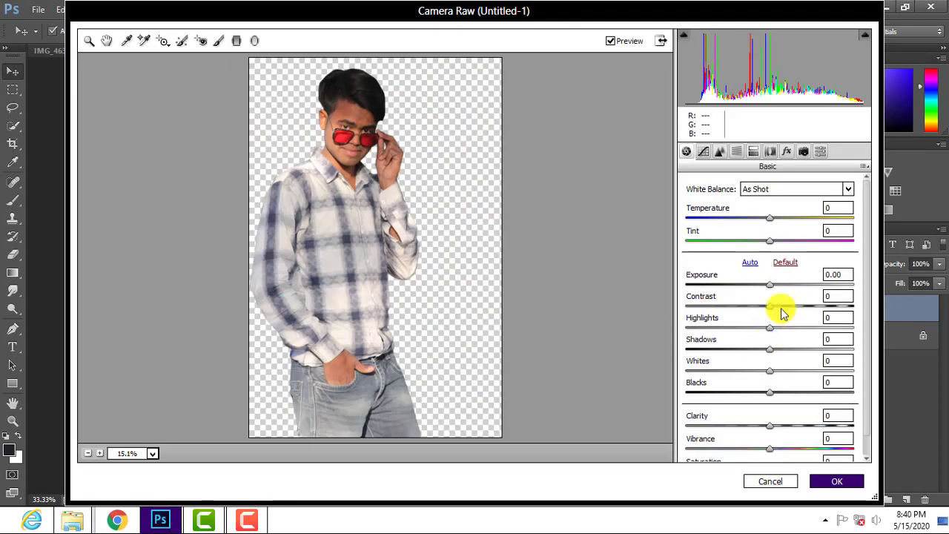
drag(779, 310, 793, 311)
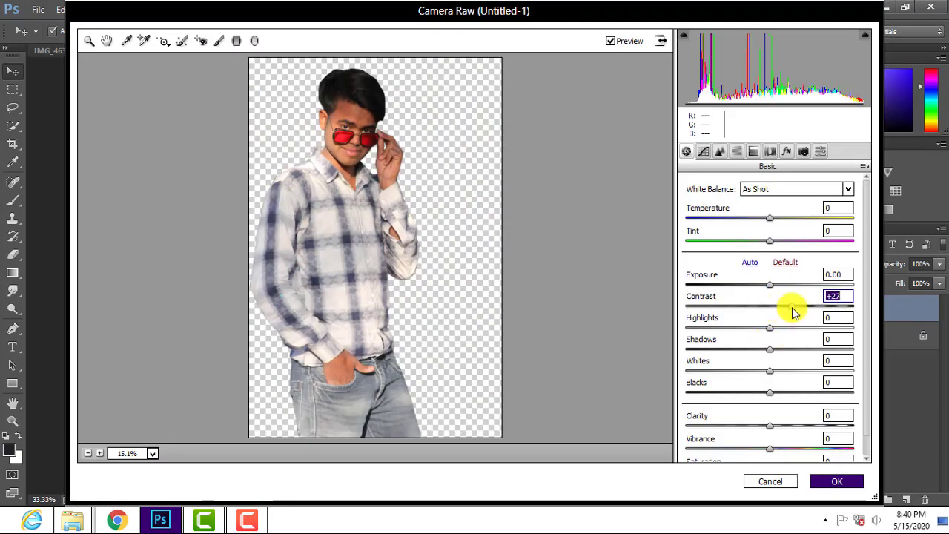
drag(769, 427, 792, 429)
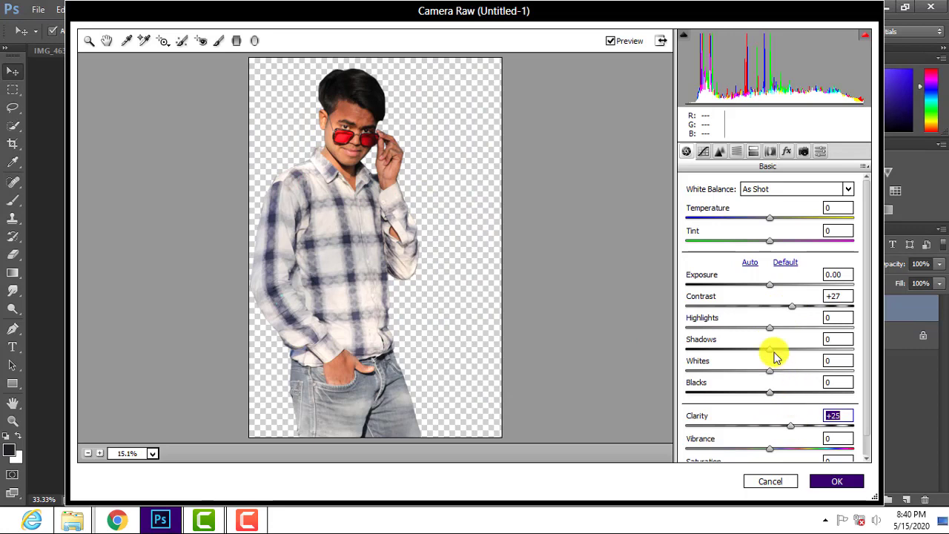
mouse_move(771, 349)
mouse_down()
mouse_move(790, 349)
mouse_move(788, 328)
mouse_move(805, 335)
mouse_up()
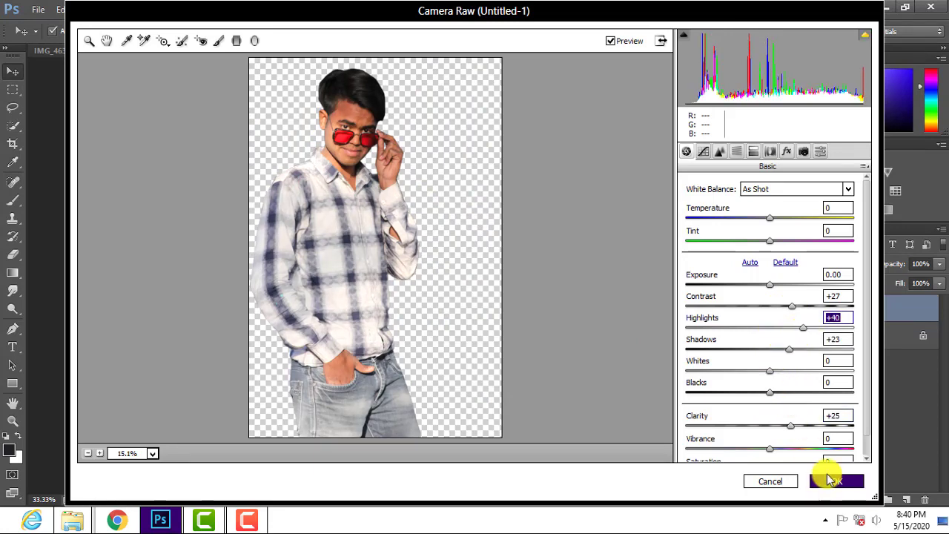
click(831, 480)
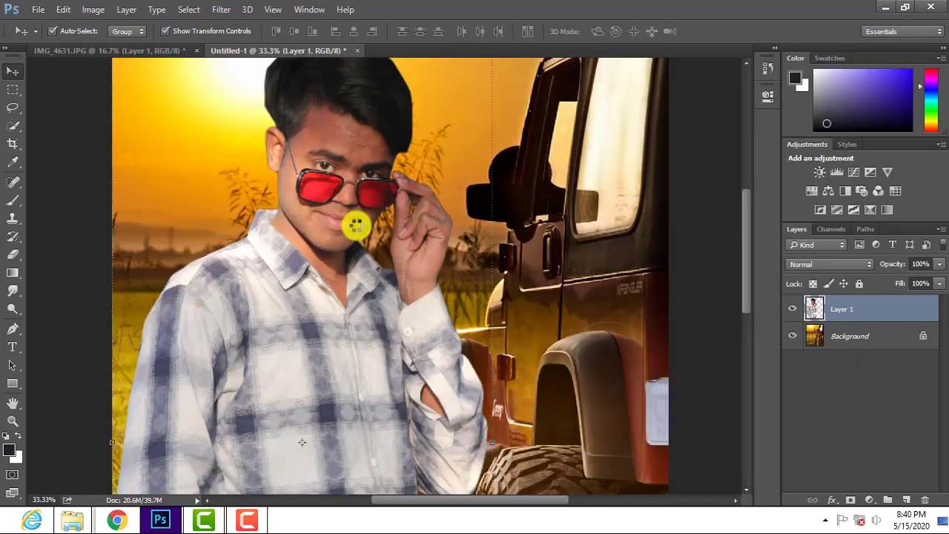
- Sample a skin tone from the man's face as the paint colour
scroll(292, 176, up, 1)
drag(292, 175, 290, 269)
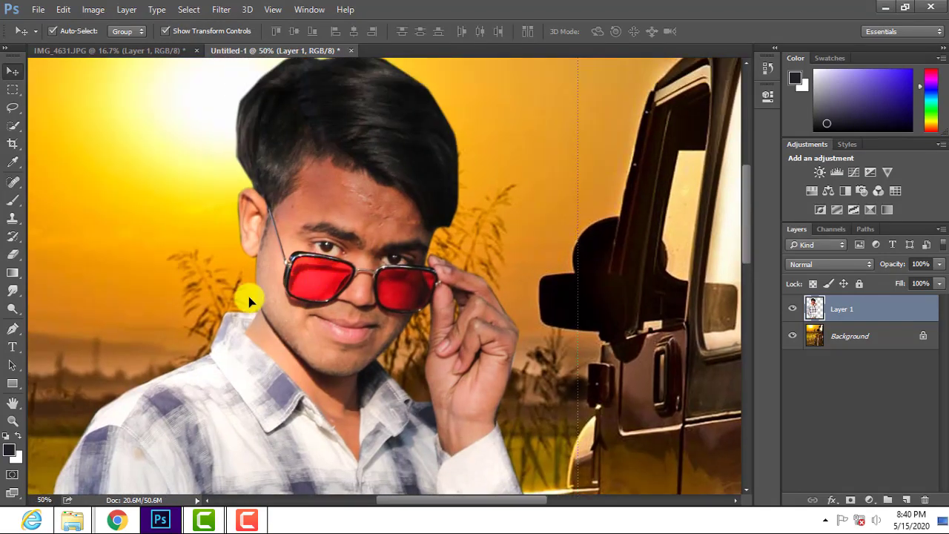
key(i)
click(272, 259)
click(904, 498)
- Add a new empty layer and set a soft brush to 23% opacity, adjusting its size
key(ctrl+plus)
key(ctrl+plus)
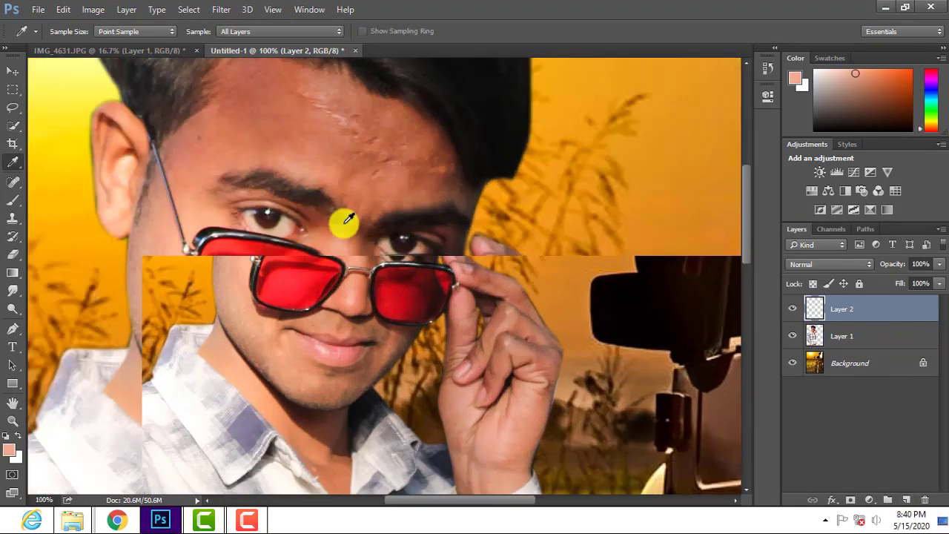
key(b)
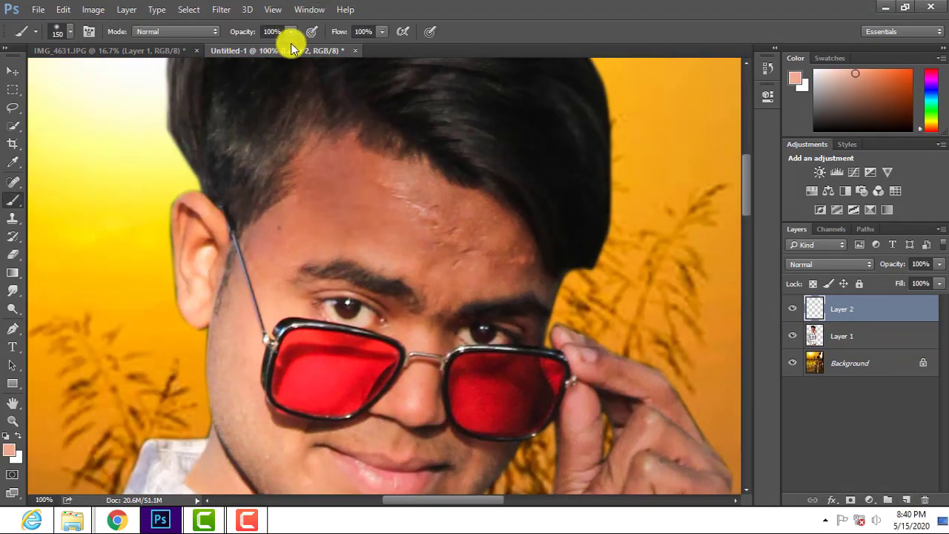
drag(291, 46, 233, 47)
key(bracketleft)
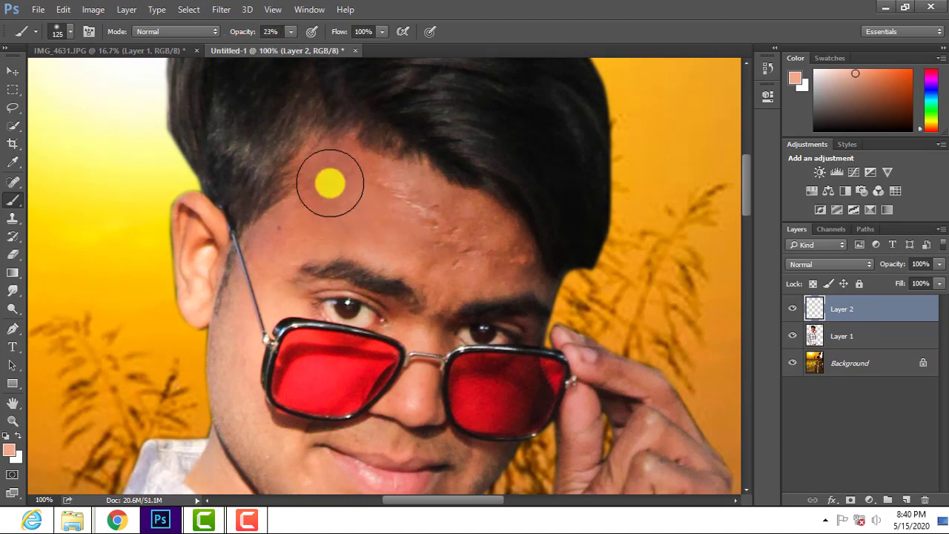
key(bracketleft)
key(bracketleft)
key(bracketleft)
key(bracketright)
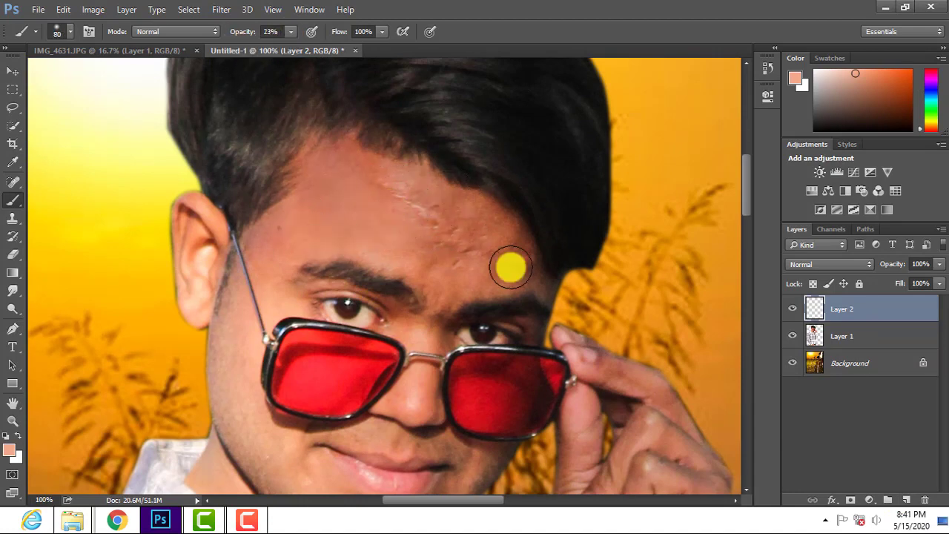
- Pan around the lower face, then merge Layer 2 down into Layer 1
mouse_move(457, 293)
mouse_down()
mouse_move(451, 194)
mouse_move(429, 261)
mouse_up()
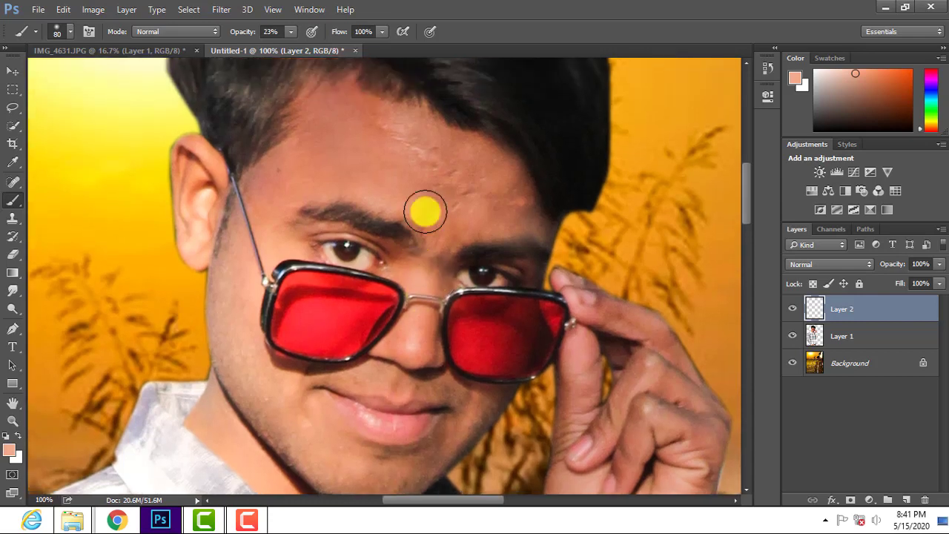
scroll(470, 279, down, 5)
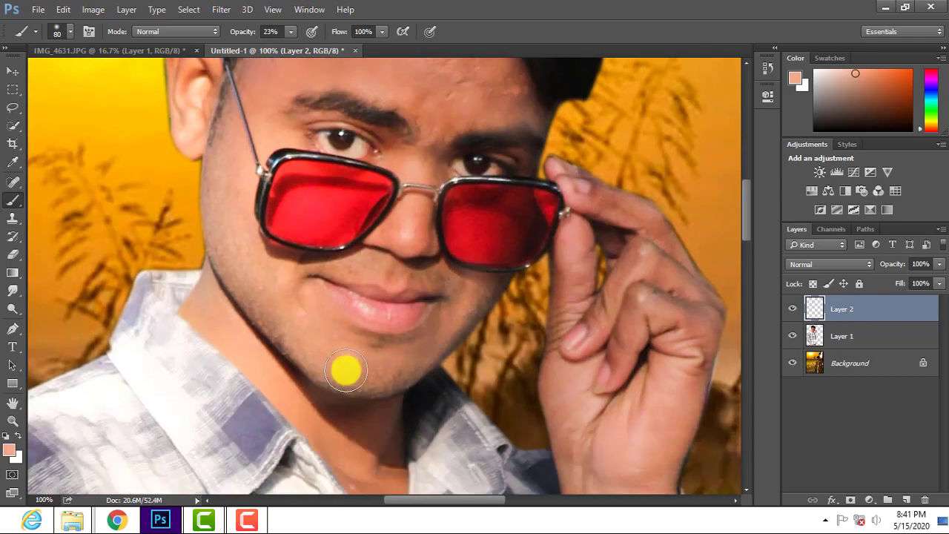
scroll(324, 279, down, 3)
scroll(588, 267, down, 3)
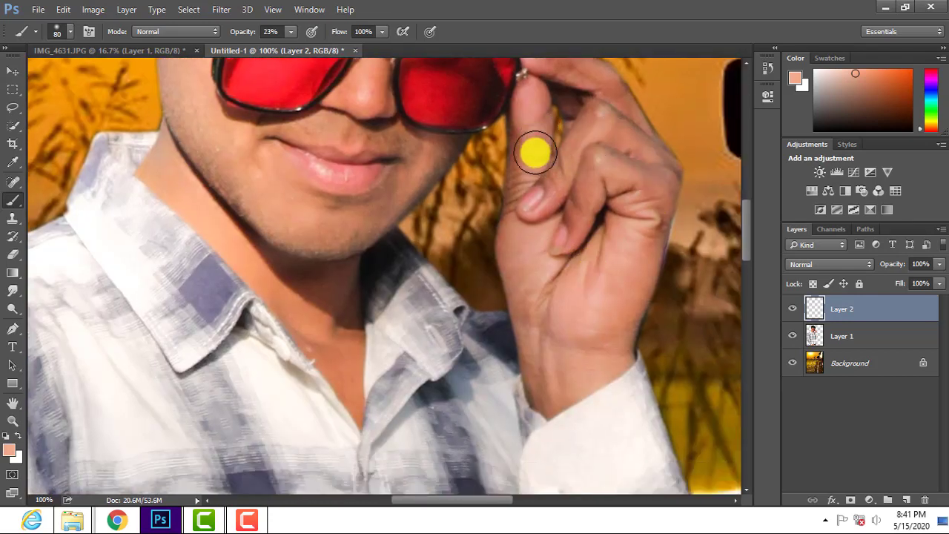
scroll(576, 186, up, 3)
scroll(594, 319, down, 5)
scroll(519, 304, down, 5)
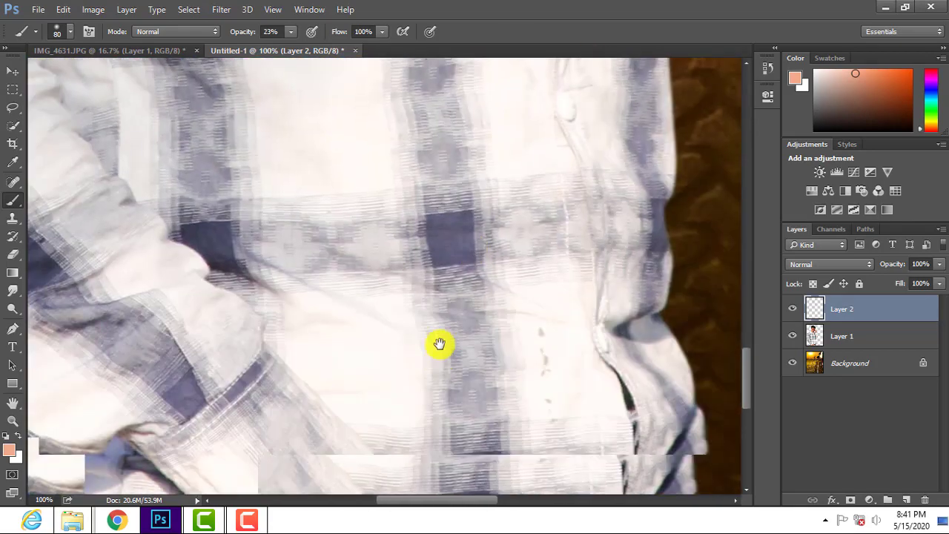
scroll(413, 289, down, 5)
alt+scroll(333, 293, down, 1)
alt+scroll(430, 307, down, 2)
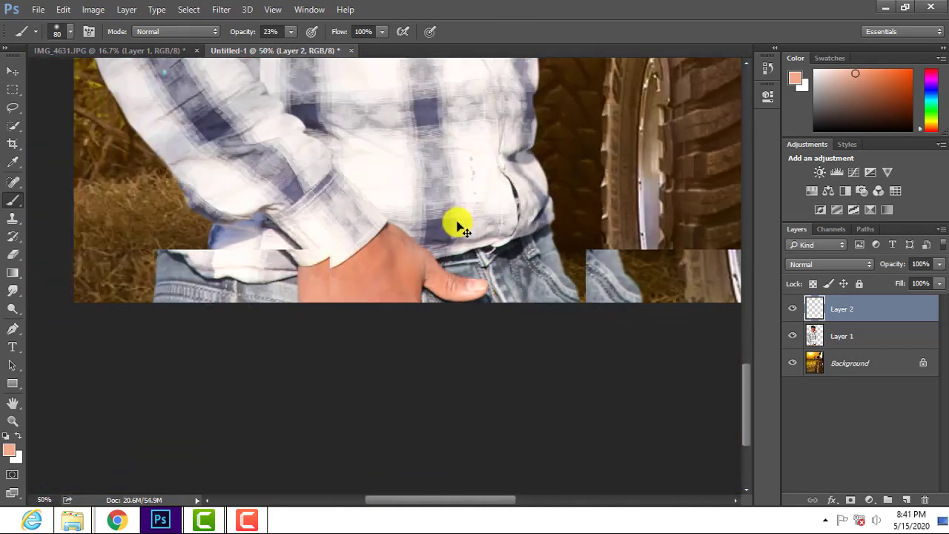
alt+scroll(455, 223, down, 2)
alt+scroll(392, 239, up, 2)
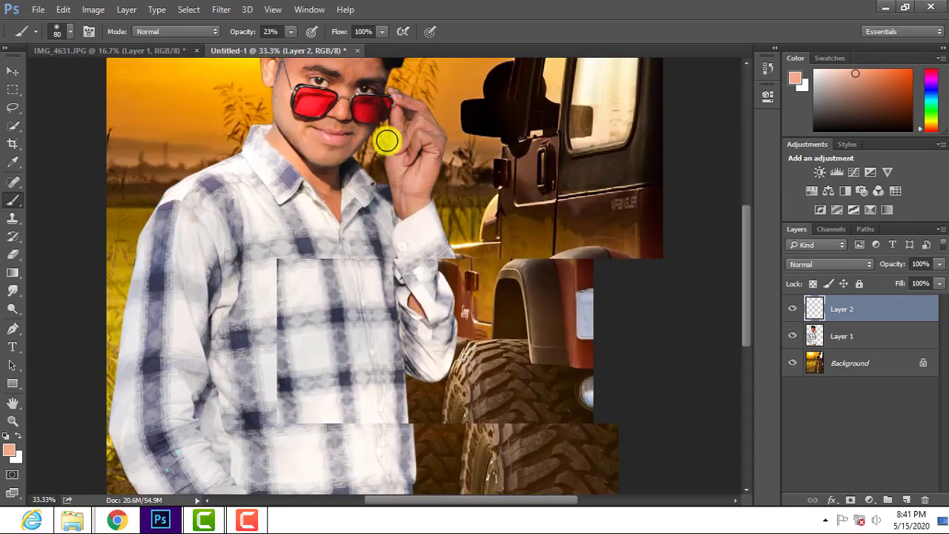
alt+scroll(385, 138, up, 1)
scroll(349, 186, up, 3)
alt+scroll(352, 201, up, 1)
scroll(352, 201, up, 1)
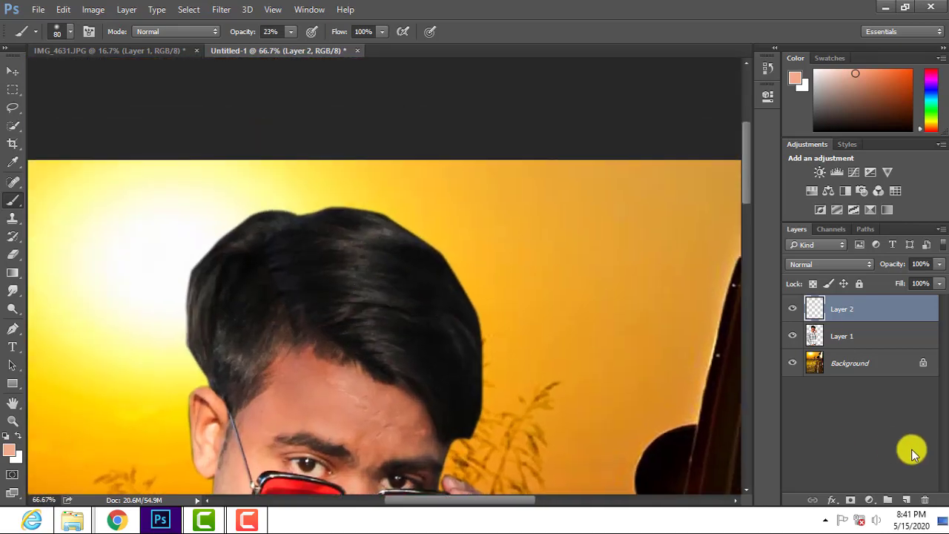
right_click(834, 308)
click(593, 402)
- Add a layer, pick the Smudge tool, and merge Layer 2 down into Layer 1
click(907, 501)
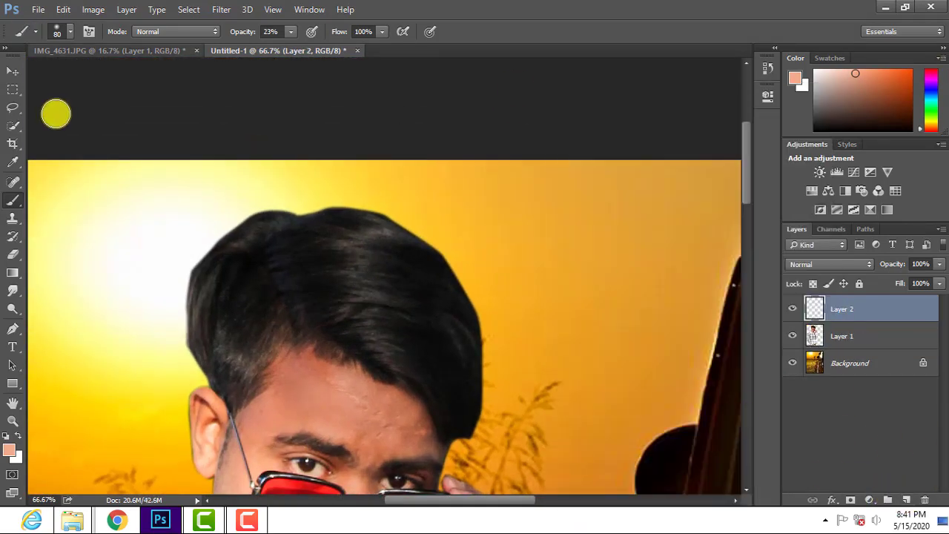
click(12, 291)
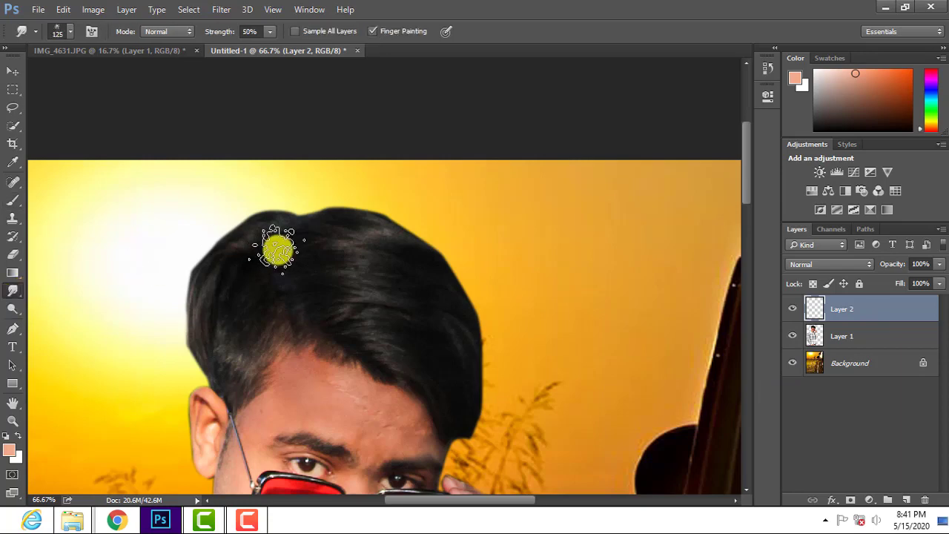
right_click(827, 316)
click(585, 403)
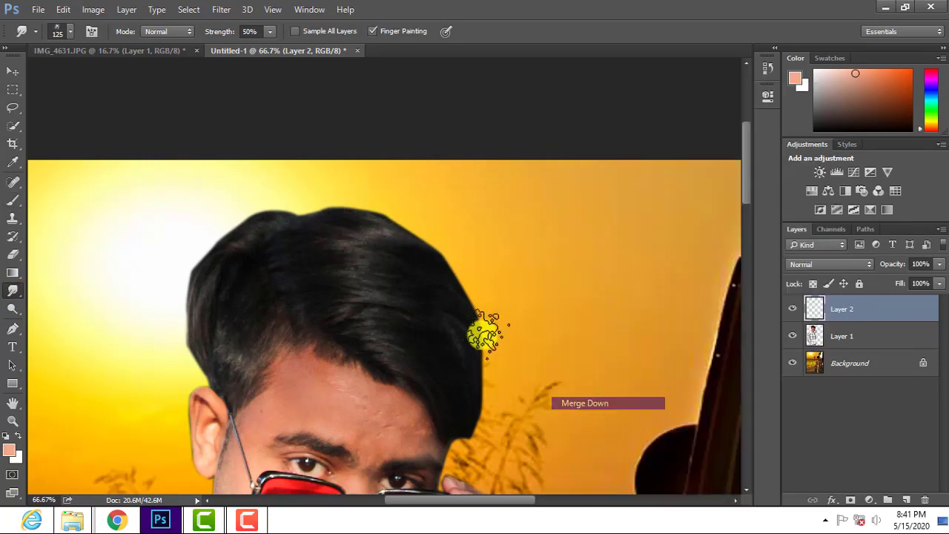
- Shrink the smudge brush to 80, try a smudge across the hair, and undo the streaks
key(bracketleft)
key(bracketleft)
key(bracketleft)
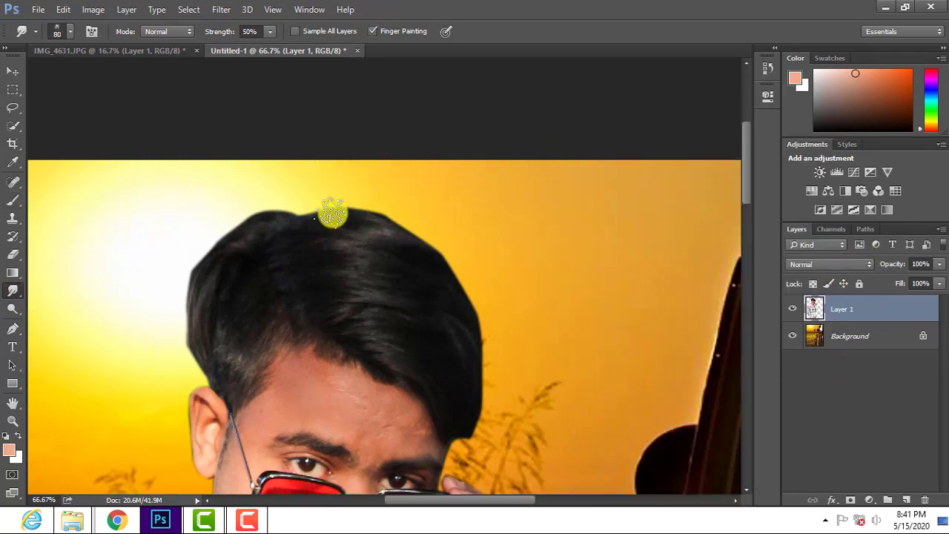
mouse_move(338, 224)
mouse_down()
mouse_move(375, 220)
mouse_move(393, 252)
mouse_move(439, 261)
mouse_up()
key(ctrl+alt+z)
key(ctrl+alt+z)
key(ctrl+alt+z)
key(ctrl+alt+z)
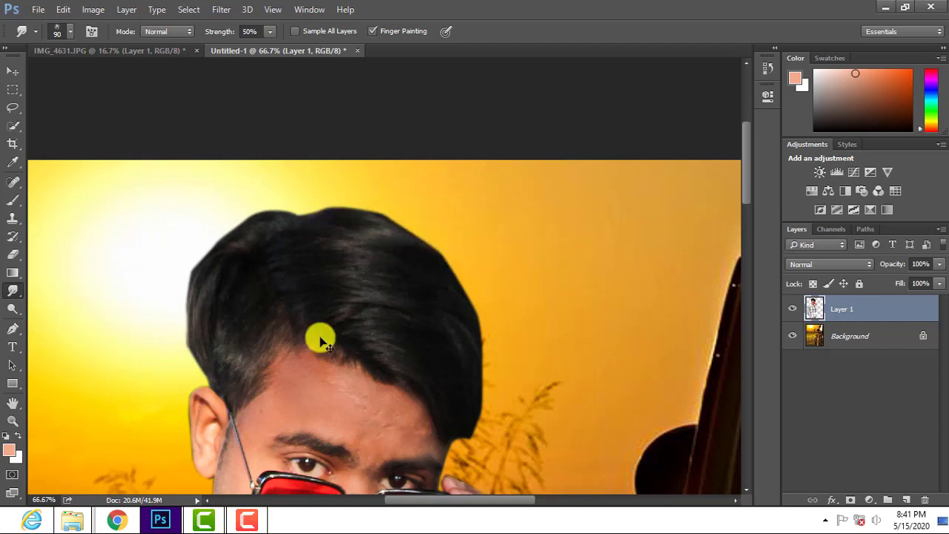
click(247, 520)
click(884, 450)
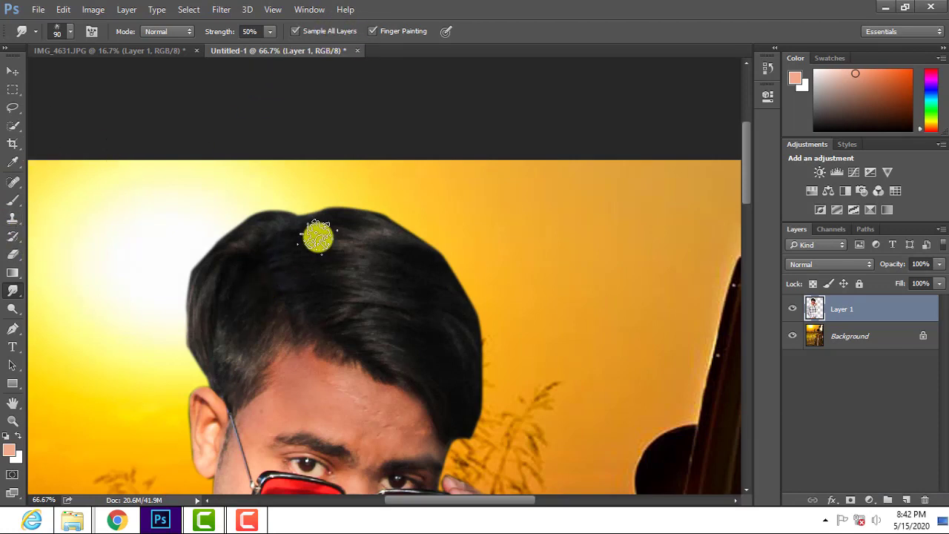
key(ctrl+alt+z)
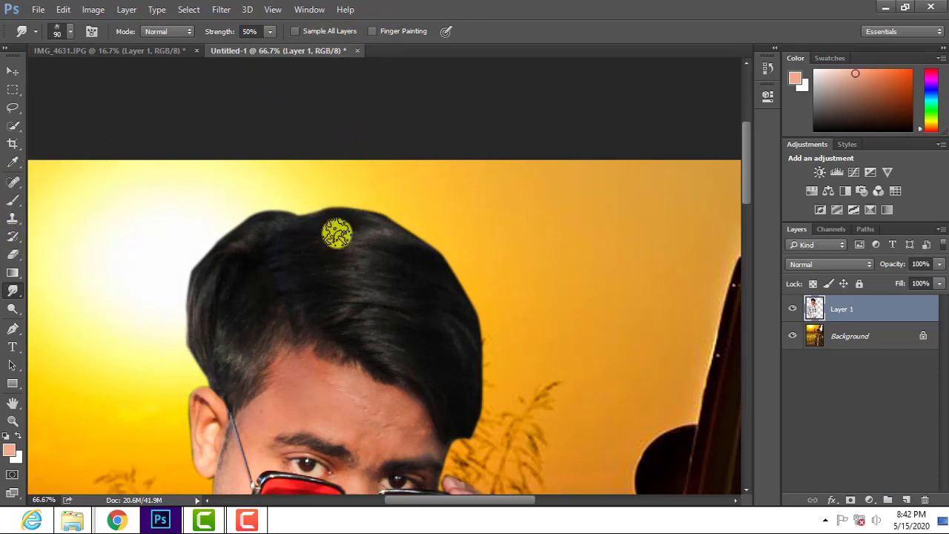
- Smudge the top and right edges of the man's hair outward
drag(339, 224, 443, 218)
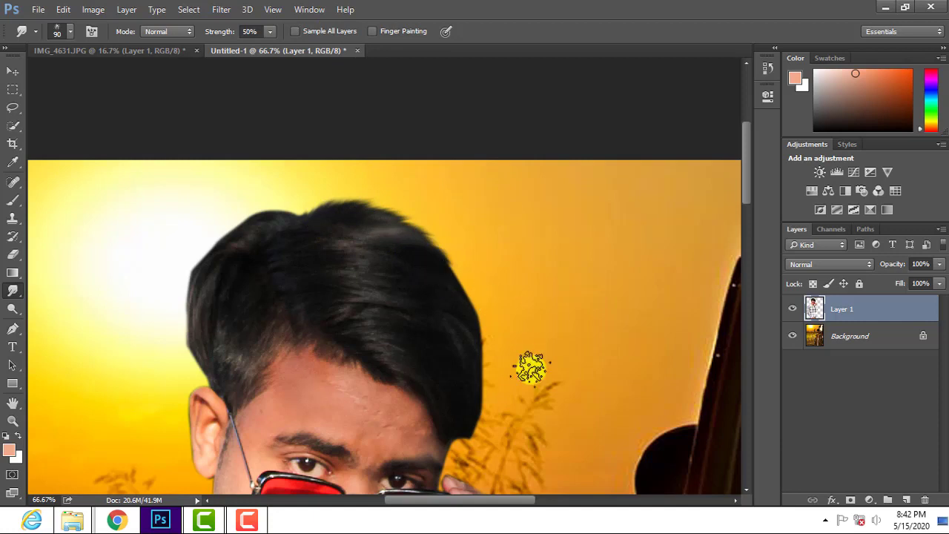
drag(496, 324, 479, 403)
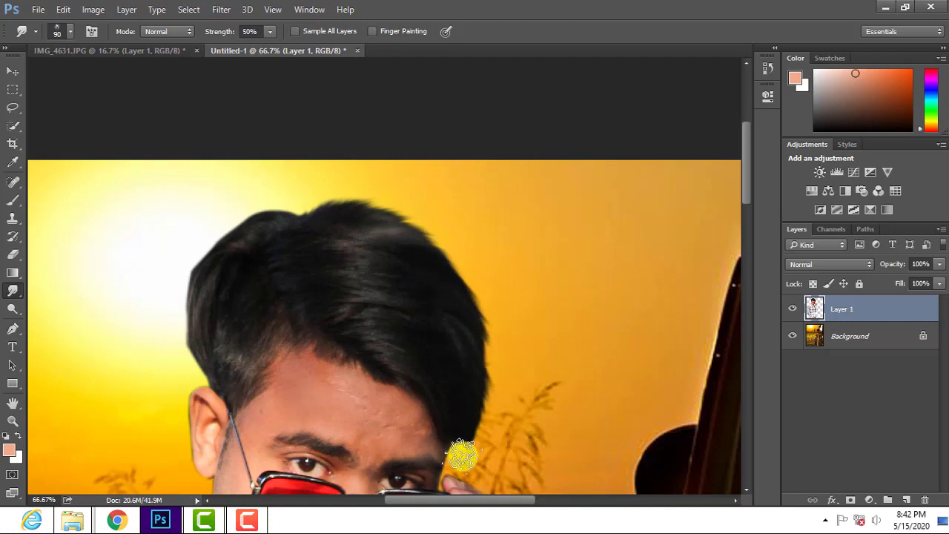
scroll(466, 319, up, 2)
scroll(466, 319, left, 3)
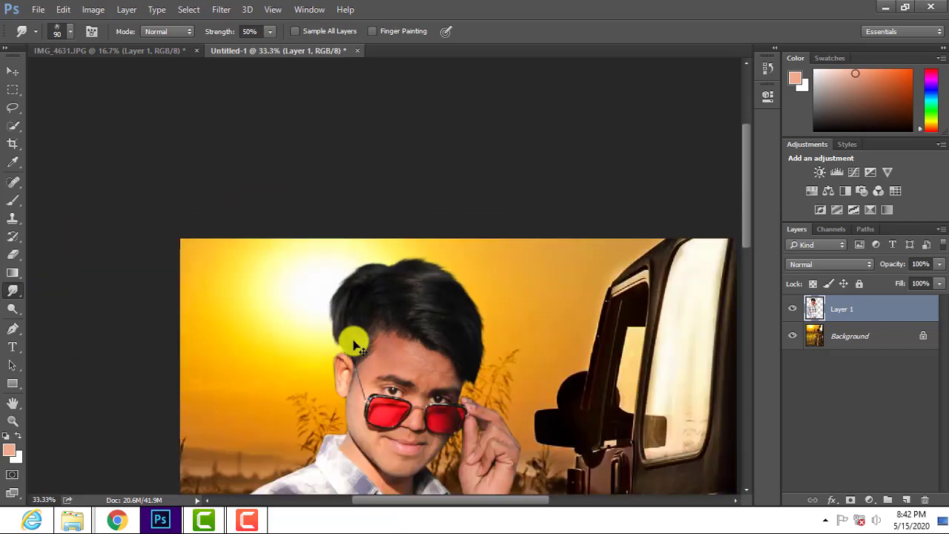
key(ctrl+minus)
key(ctrl+minus)
key(ctrl+minus)
key(ctrl+minus)
key(ctrl+plus)
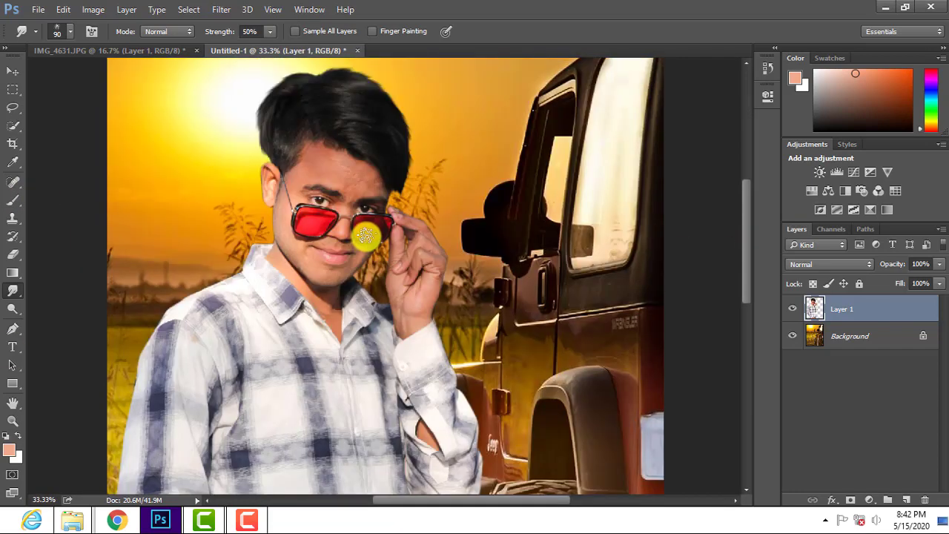
- Lighten the man's forehead with the Dodge tool at brush size 175
key(o)
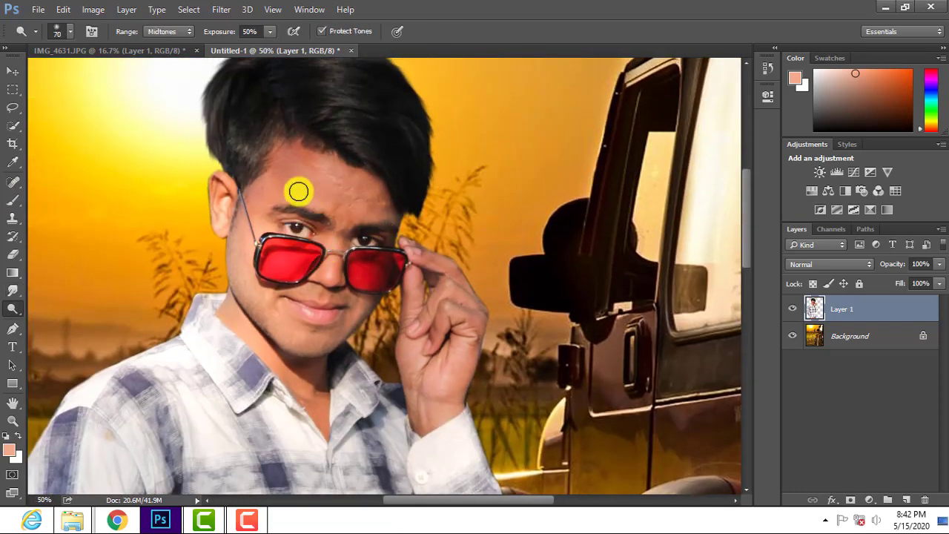
mouse_move(290, 175)
mouse_down()
mouse_move(371, 201)
mouse_move(290, 185)
mouse_move(378, 218)
mouse_up()
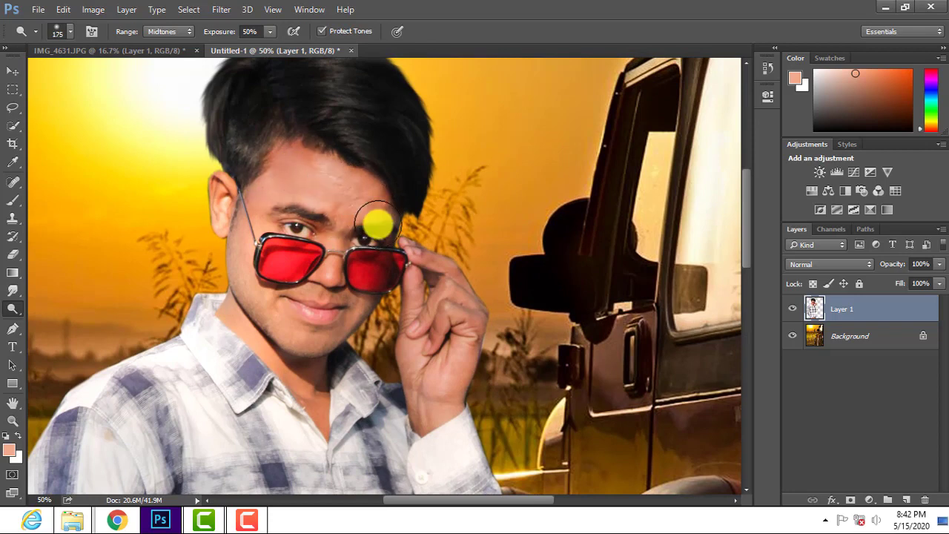
key(bracketright)
key(bracketright)
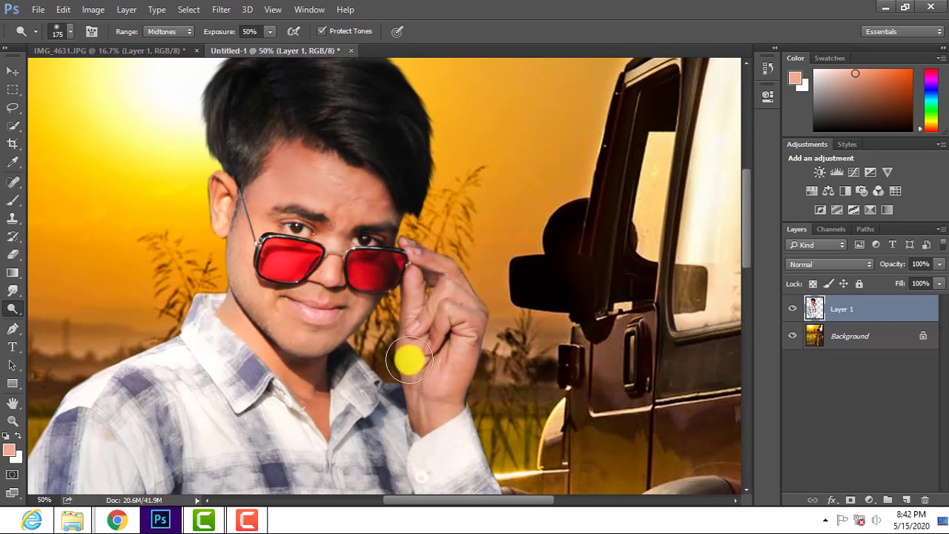
key(ctrl+minus)
key(ctrl+minus)
key(ctrl+minus)
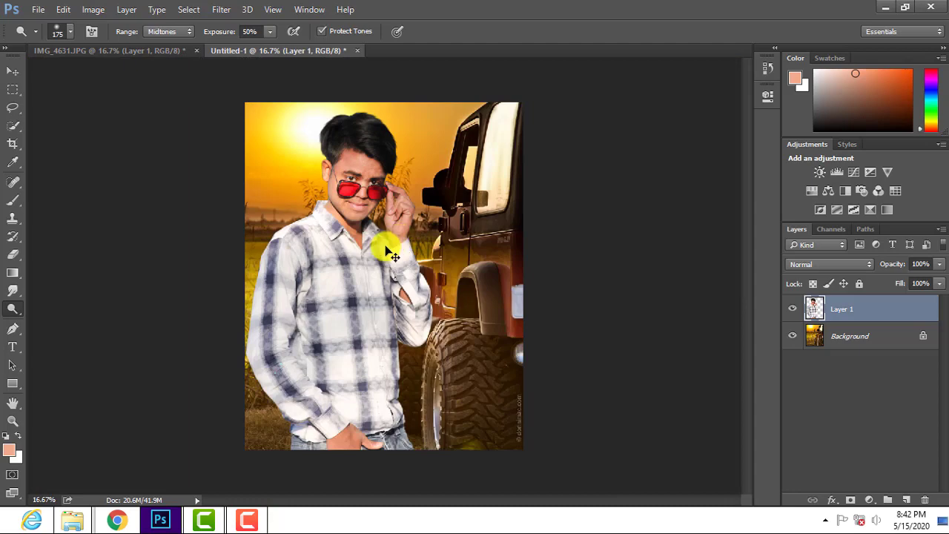
key(ctrl+plus)
key(ctrl+plus)
key(ctrl+plus)
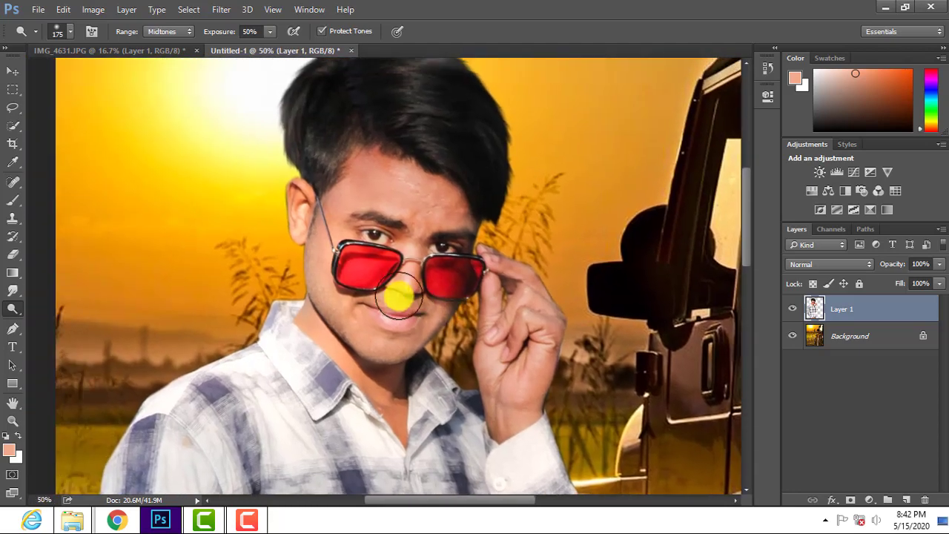
mouse_move(394, 301)
mouse_down()
mouse_move(383, 201)
mouse_move(394, 248)
mouse_up()
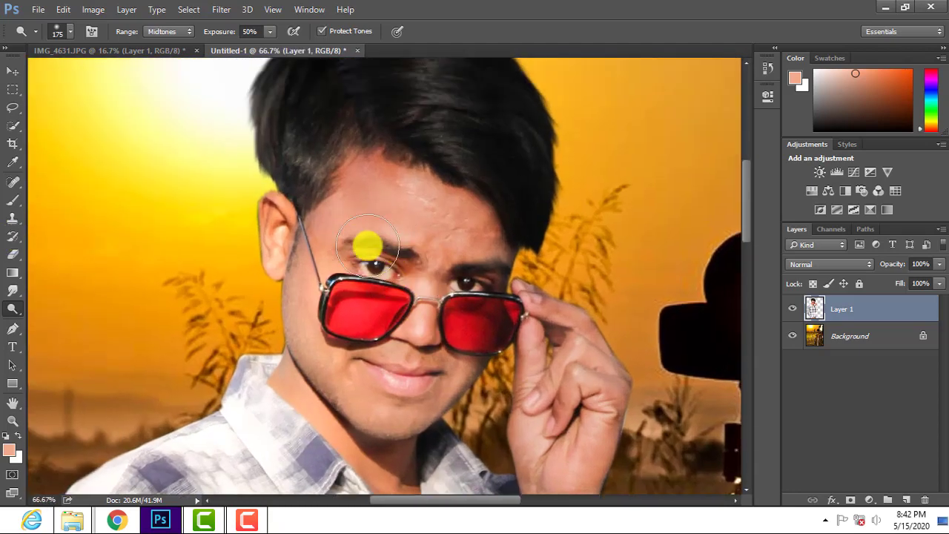
- Set the Clone Stamp to brush size 90 and 21% opacity
key(s)
key(bracketright)
key(bracketright)
key(bracketright)
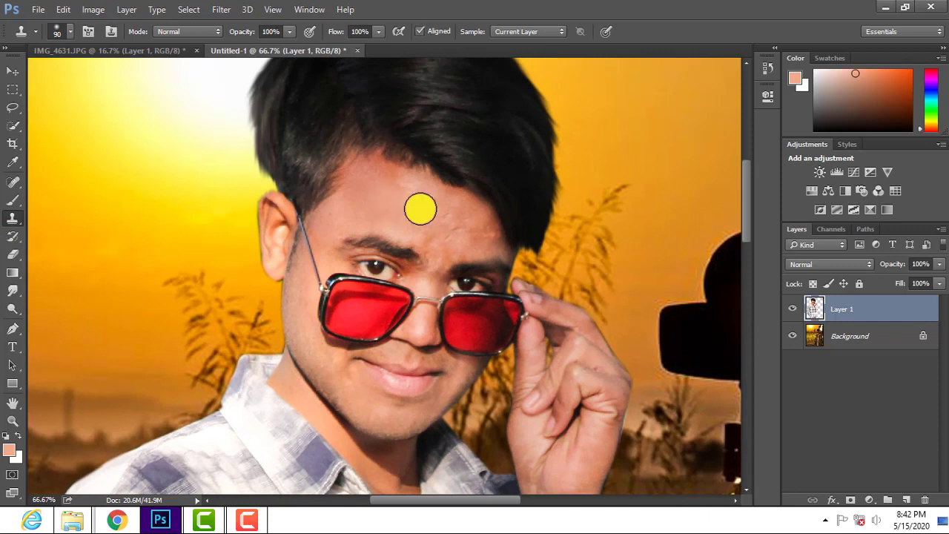
drag(289, 31, 239, 52)
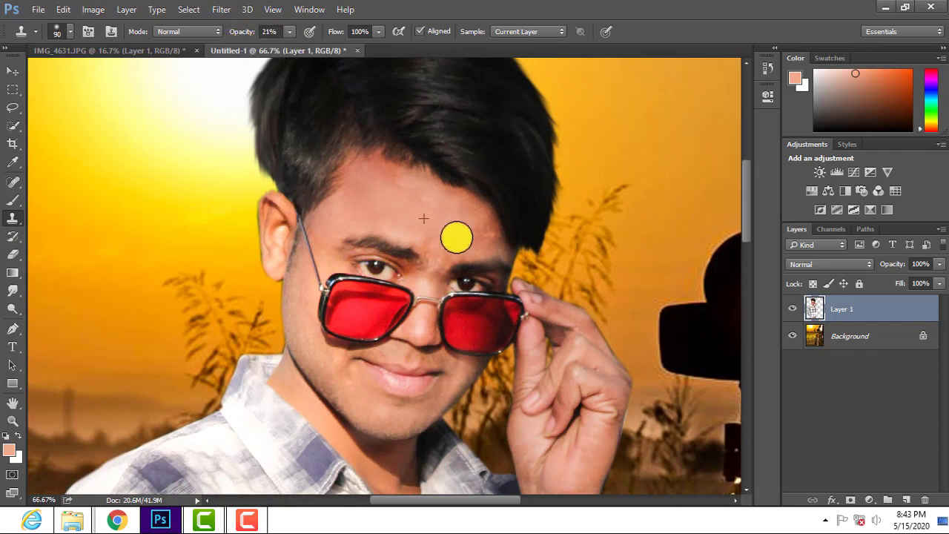
scroll(430, 235, down, 3)
alt+scroll(405, 237, down, 2)
alt+scroll(410, 240, down, 2)
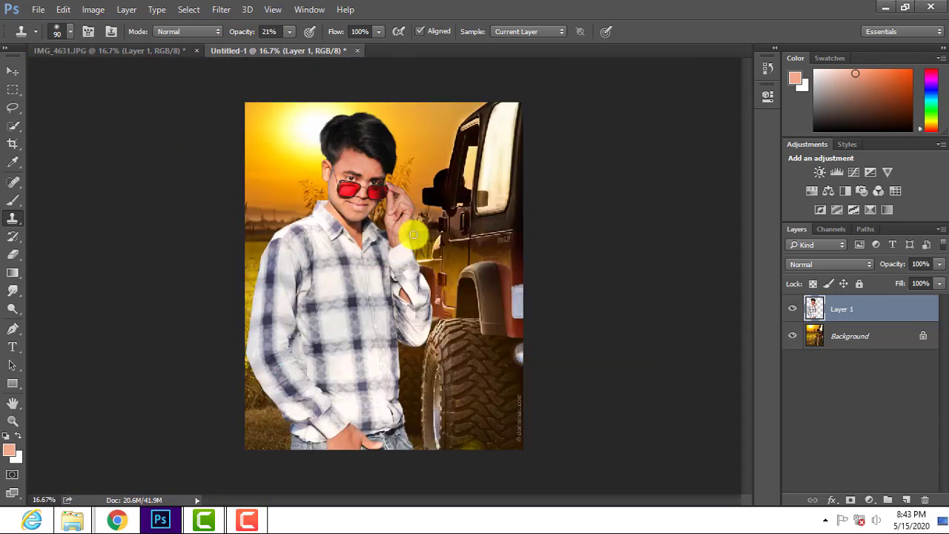
- Duplicate Layer 1 to create a Layer 1 copy
key(p)
alt+scroll(316, 240, up, 2)
alt+scroll(328, 303, up, 1)
scroll(303, 296, down, 3)
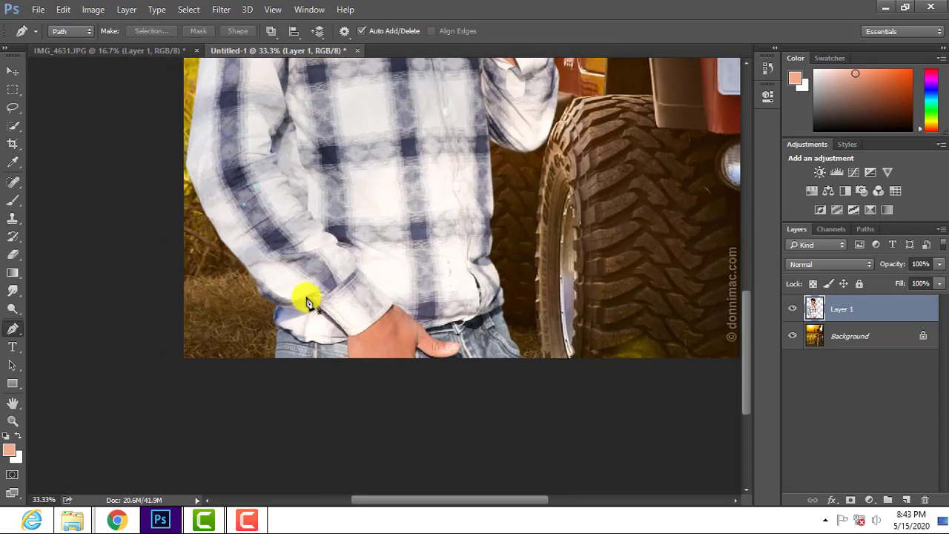
alt+scroll(304, 359, up, 1)
scroll(303, 359, down, 1)
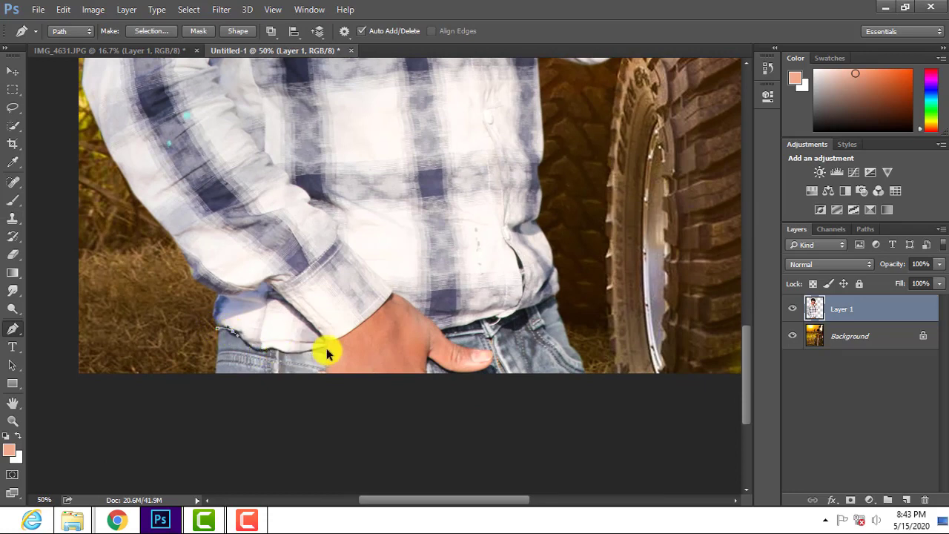
drag(841, 309, 906, 499)
key(ctrl+minus)
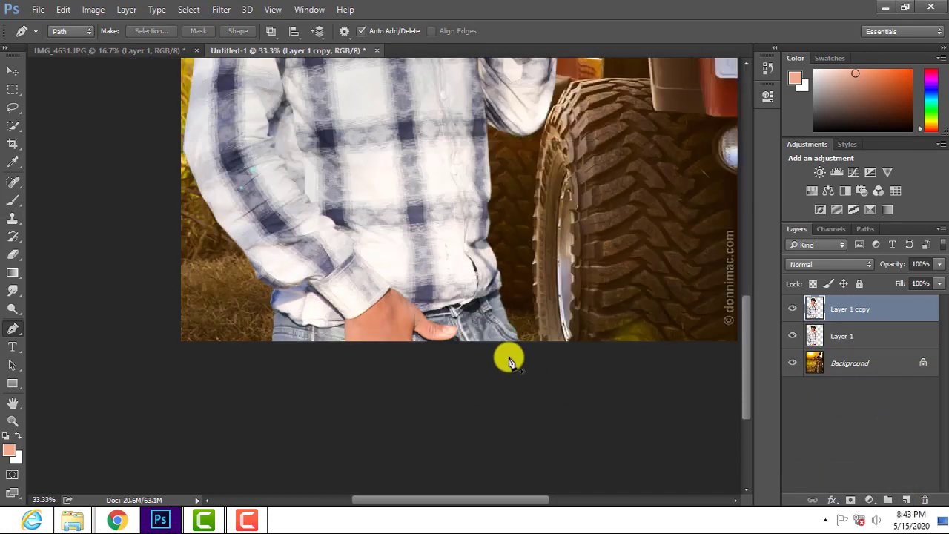
key(ctrl+minus)
- Apply Hue/Saturation to the copy with Saturation +57 and Hue −2
key(ctrl+u)
mouse_move(690, 243)
mouse_down()
mouse_move(631, 244)
mouse_move(773, 252)
mouse_move(695, 256)
mouse_move(697, 283)
mouse_up()
text(0)
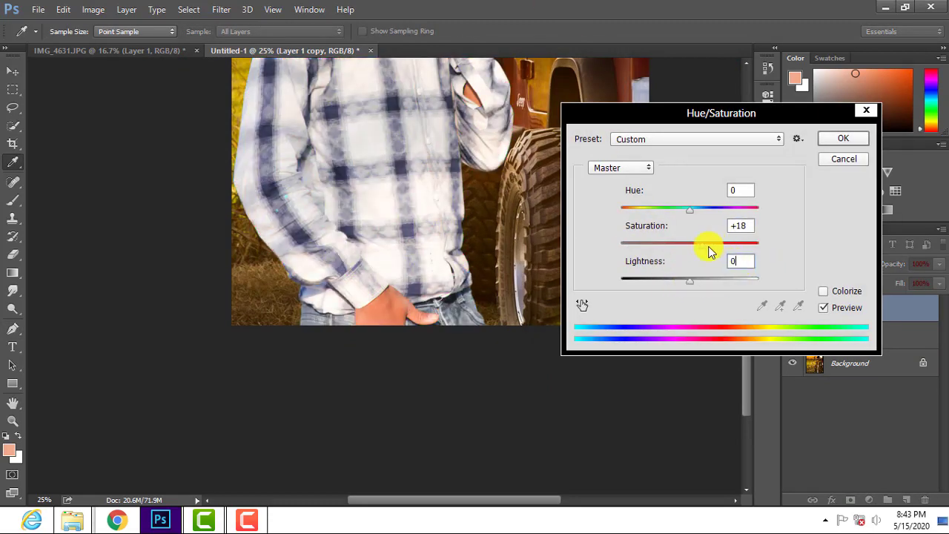
mouse_move(693, 213)
mouse_down()
mouse_move(717, 217)
mouse_move(669, 218)
mouse_move(689, 224)
mouse_up()
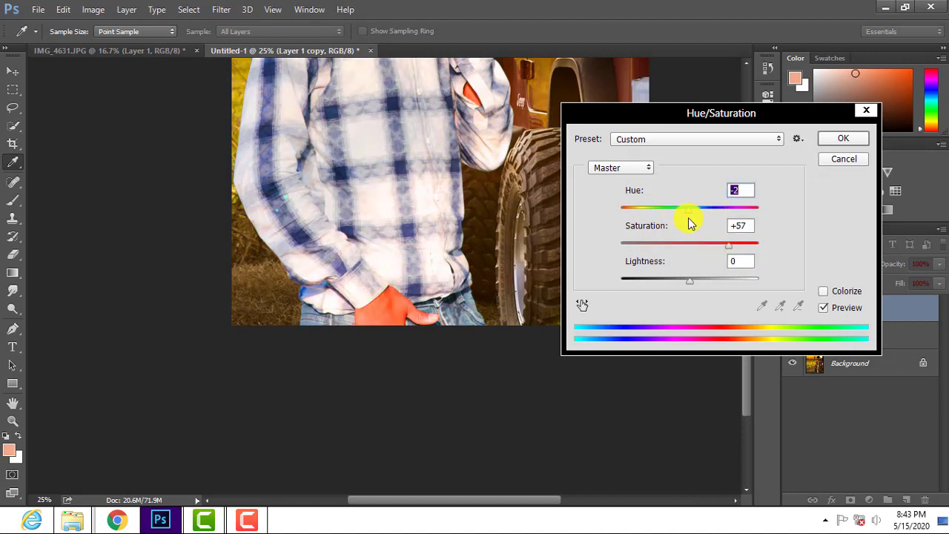
click(842, 139)
key(p)
scroll(421, 204, up, 3)
scroll(419, 201, up, 2)
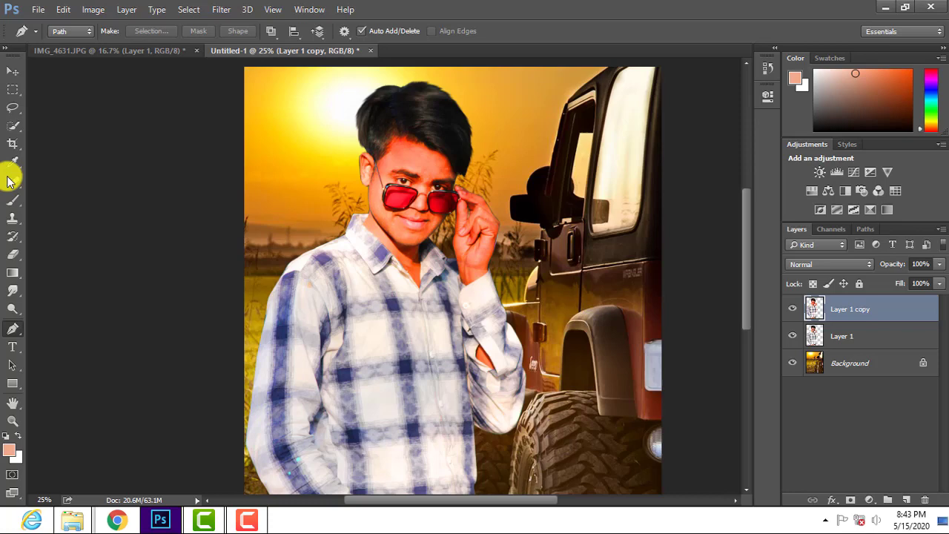
- Select the Eraser and size its brush while zooming in on the face and hand
click(13, 254)
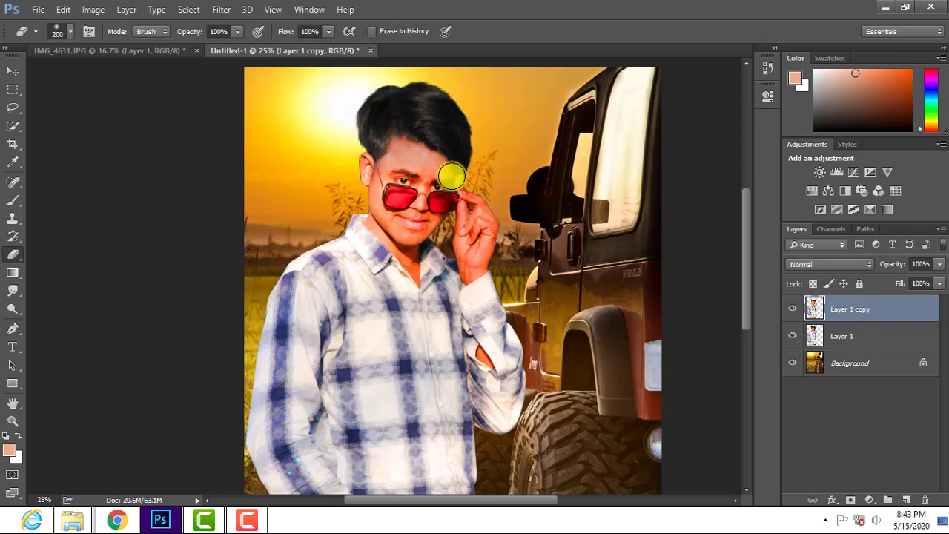
key(ctrl+plus)
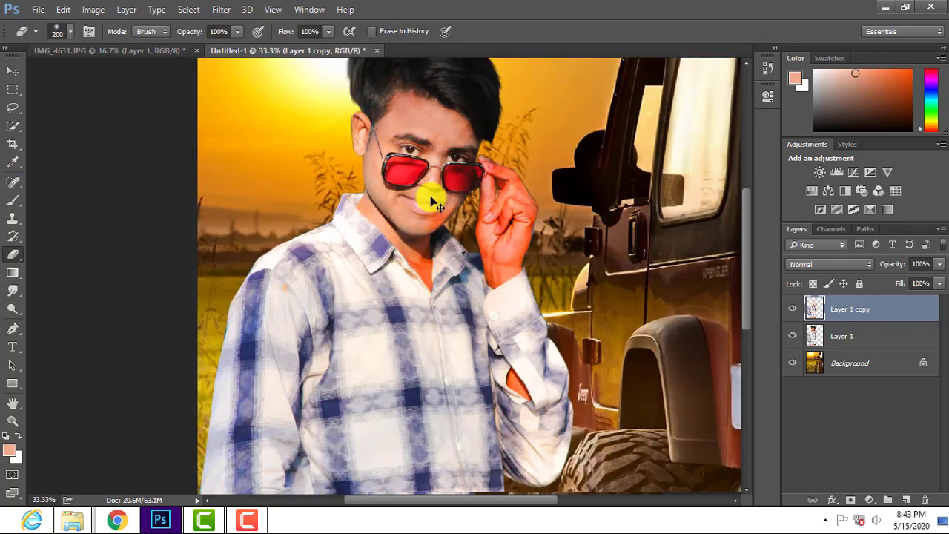
key(ctrl+plus)
key(bracketleft)
key(bracketleft)
key(bracketleft)
key(bracketleft)
key(bracketleft)
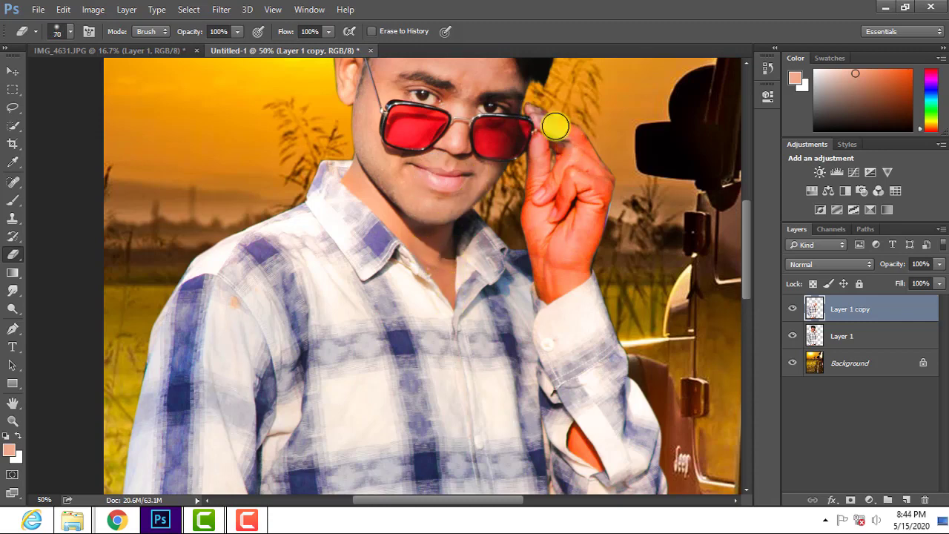
key(bracketright)
key(bracketright)
key(bracketright)
key(ctrl+plus)
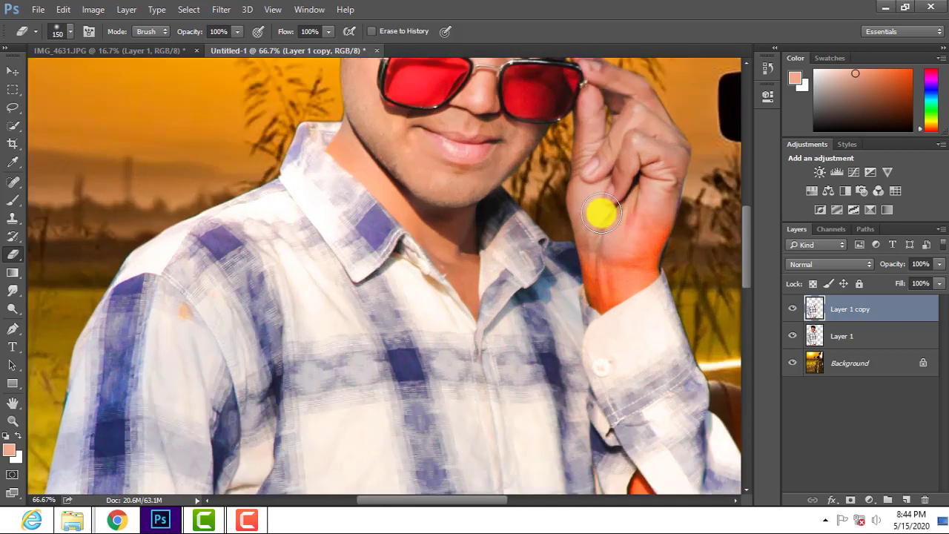
key(ctrl+plus)
key(bracketleft)
key(bracketleft)
key(bracketleft)
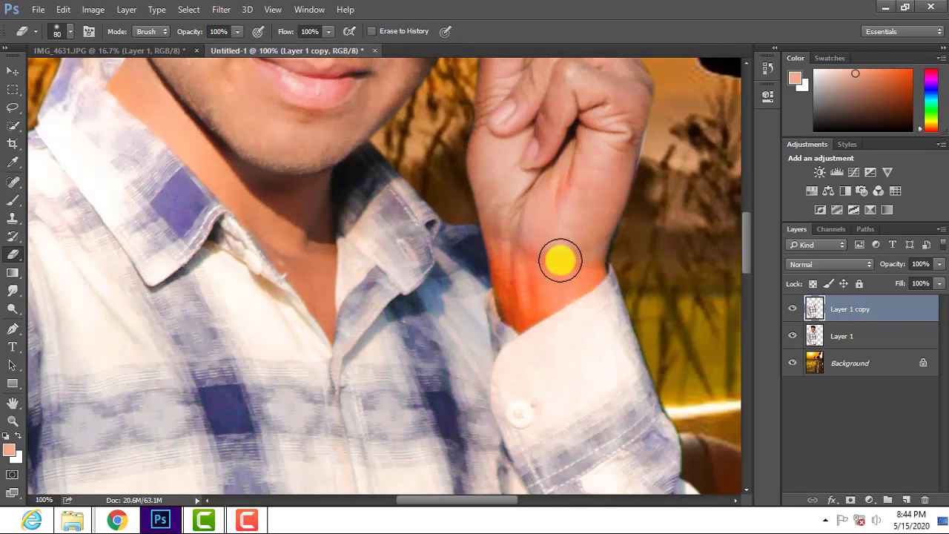
- Erase the orange tint from the wrist and hands on Layer 1 copy
mouse_move(560, 259)
mouse_down()
mouse_move(519, 307)
mouse_move(519, 282)
mouse_move(525, 324)
mouse_up()
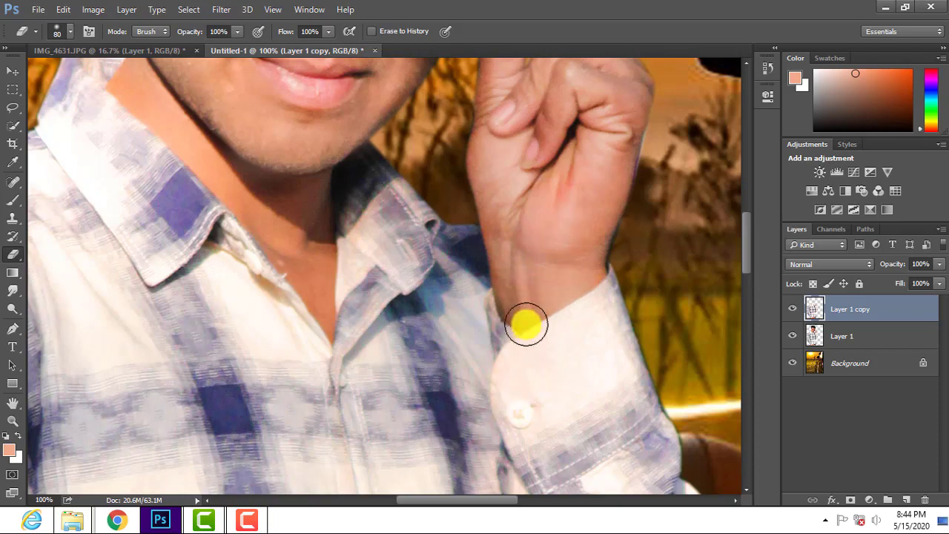
scroll(455, 208, down, 5)
mouse_move(565, 267)
mouse_down()
mouse_move(615, 333)
mouse_move(573, 314)
mouse_up()
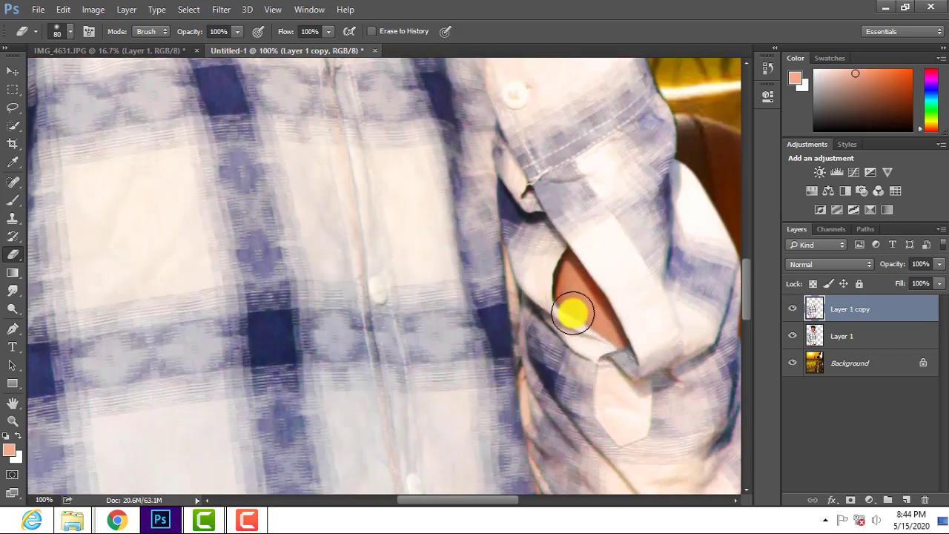
scroll(509, 170, down, 3)
scroll(373, 148, left, 3)
scroll(519, 233, down, 3)
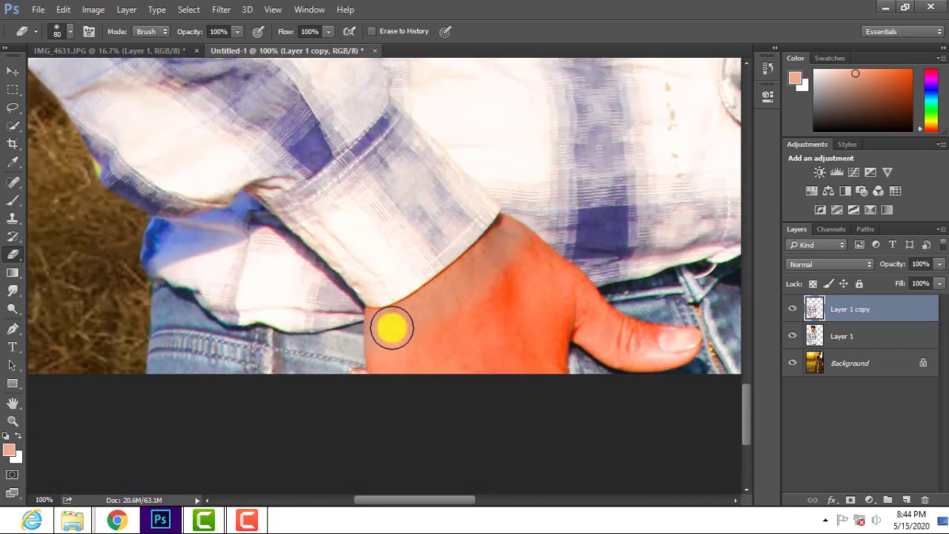
mouse_move(392, 327)
mouse_down()
mouse_move(470, 307)
mouse_move(475, 269)
mouse_move(678, 347)
mouse_up()
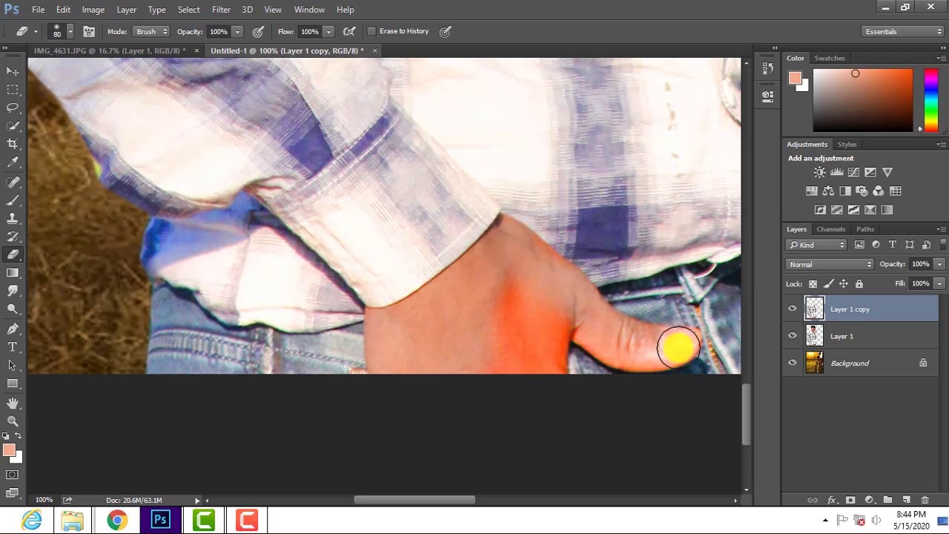
mouse_move(524, 409)
mouse_down()
mouse_move(502, 316)
mouse_move(527, 244)
mouse_move(535, 287)
mouse_up()
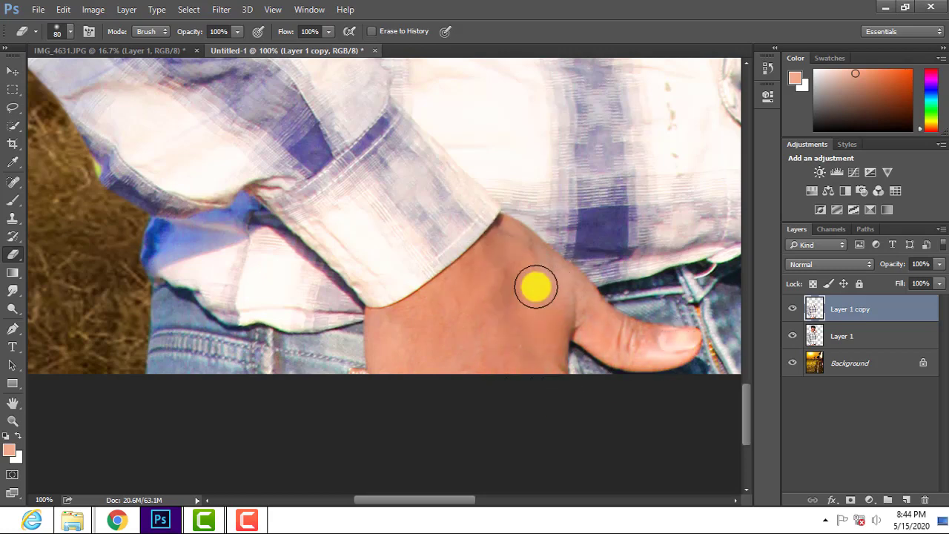
scroll(536, 287, down, 4)
scroll(519, 265, down, 1)
- Raise Saturation to +59 on Layer 1 copy to deepen the shirt's blue checks
key(ctrl+u)
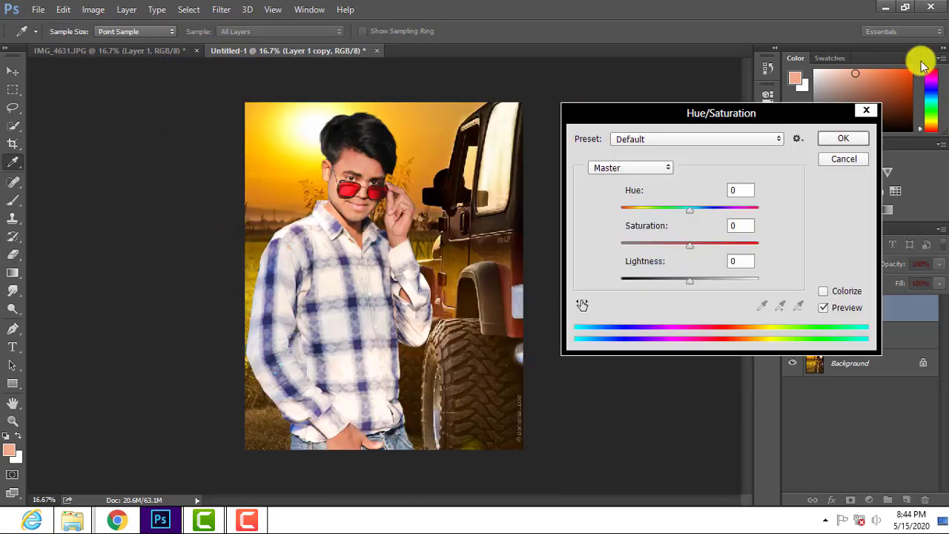
mouse_move(709, 215)
mouse_down()
mouse_move(620, 222)
mouse_move(645, 224)
mouse_up()
drag(691, 245, 731, 252)
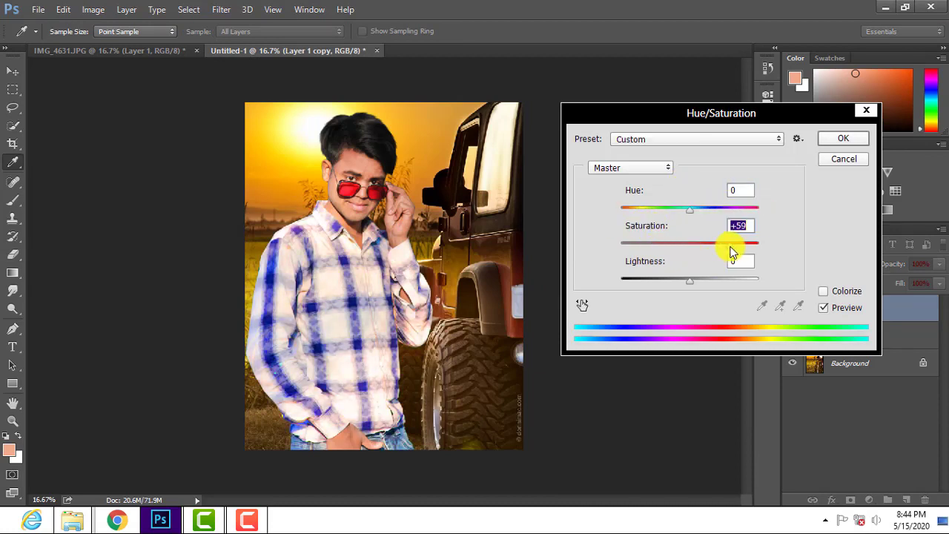
click(844, 141)
key(e)
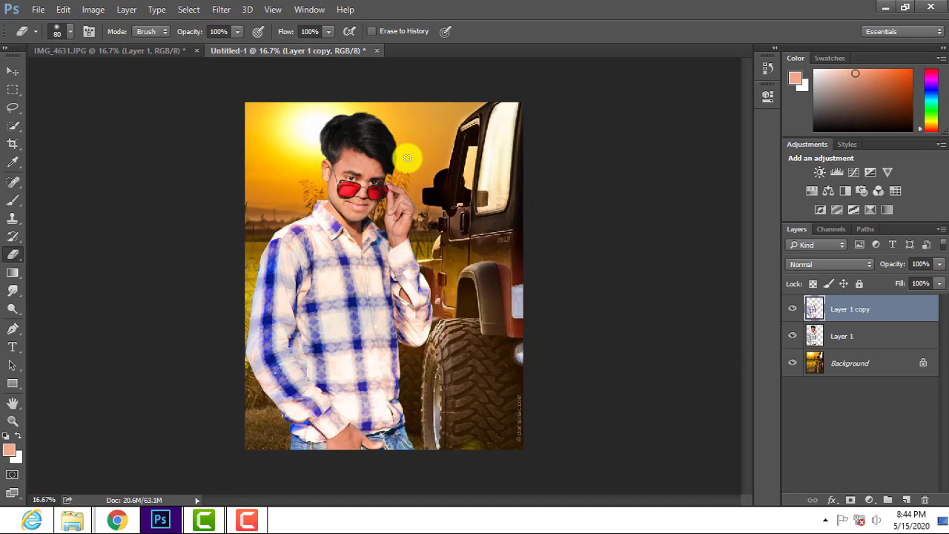
key(ctrl+plus)
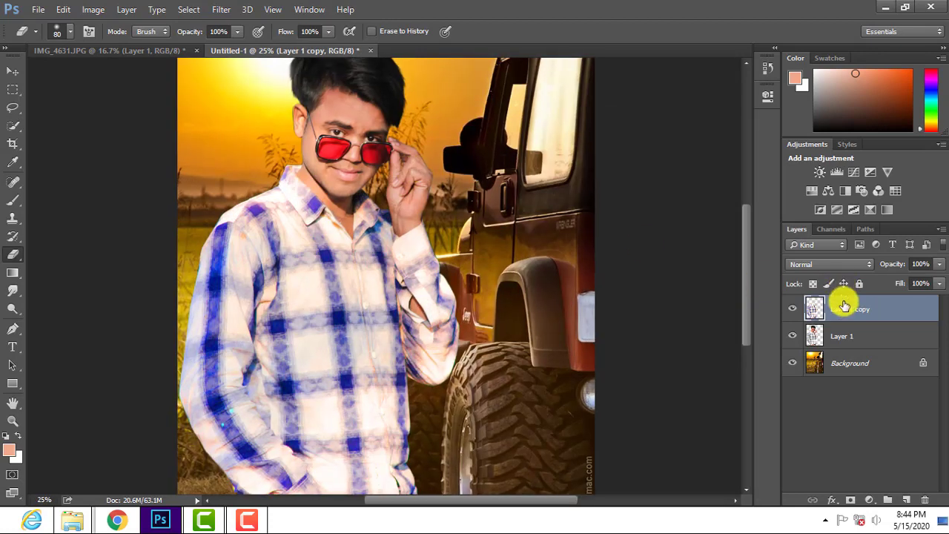
- Merge the saturated Layer 1 copy down into Layer 1
right_click(844, 307)
click(631, 401)
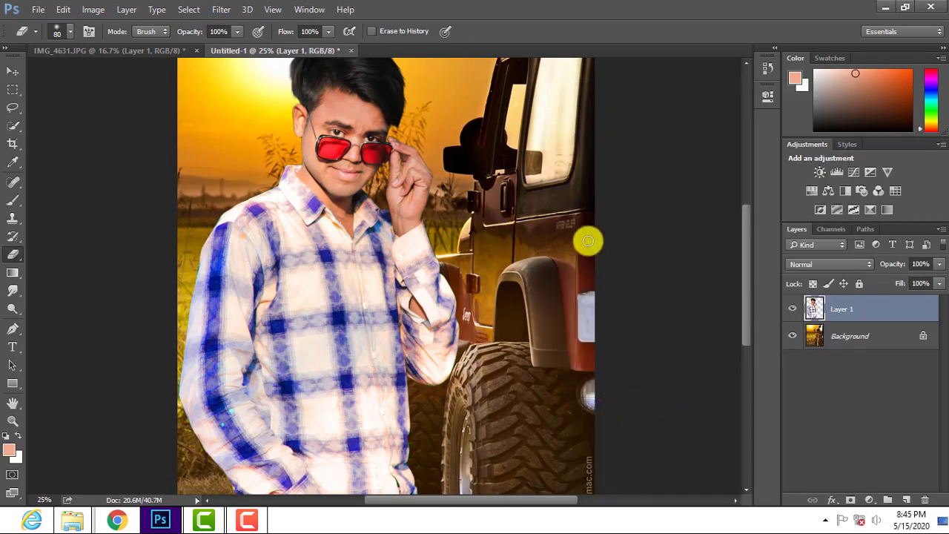
key(ctrl+minus)
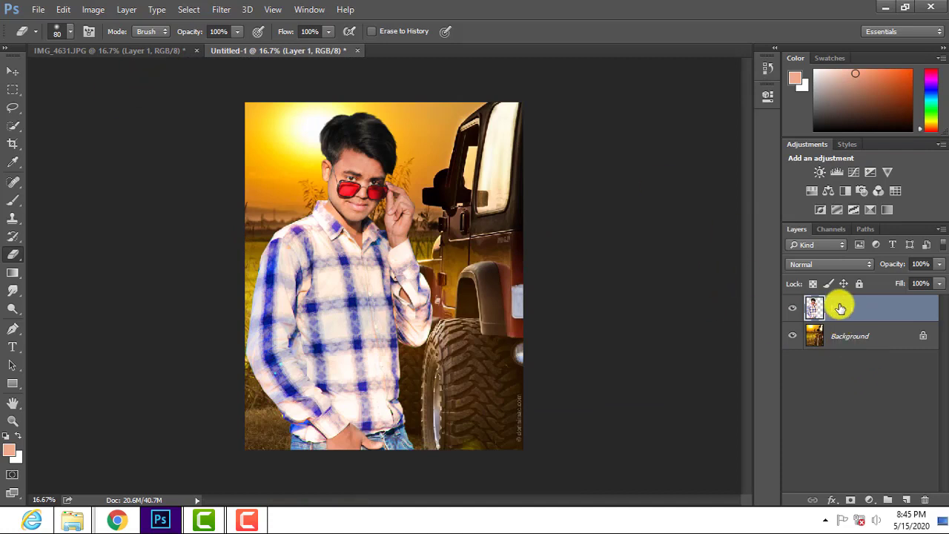
- Duplicate Layer 1, place the copy beneath it, and nudge it slightly right
drag(840, 307, 906, 499)
drag(855, 328, 848, 341)
key(b)
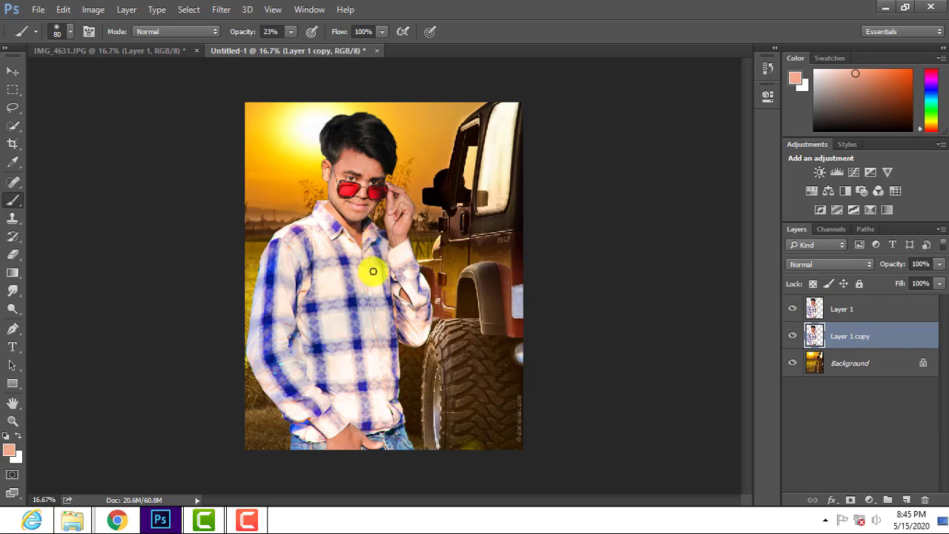
key(v)
drag(387, 228, 391, 233)
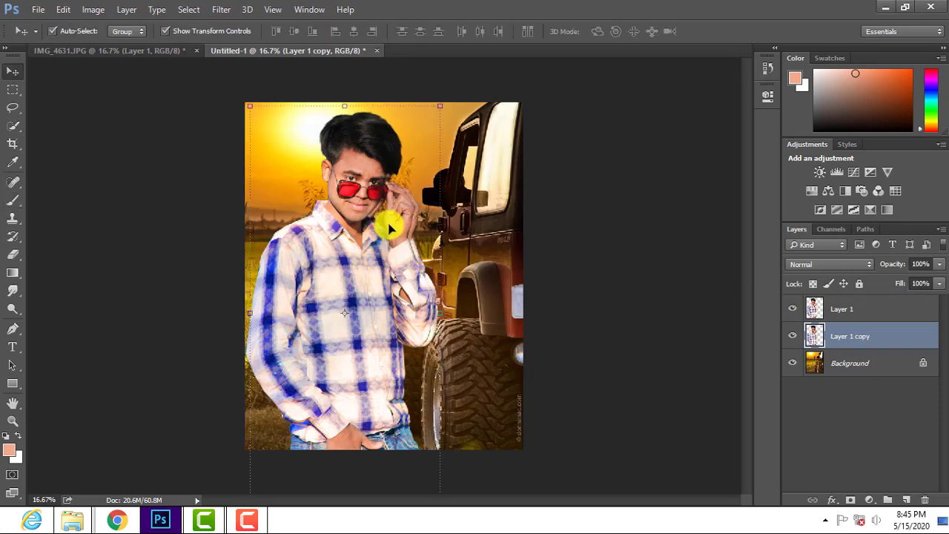
- Turn Layer 1 copy into a solid black silhouette with a −100 Hue/Saturation value
key(ctrl+u)
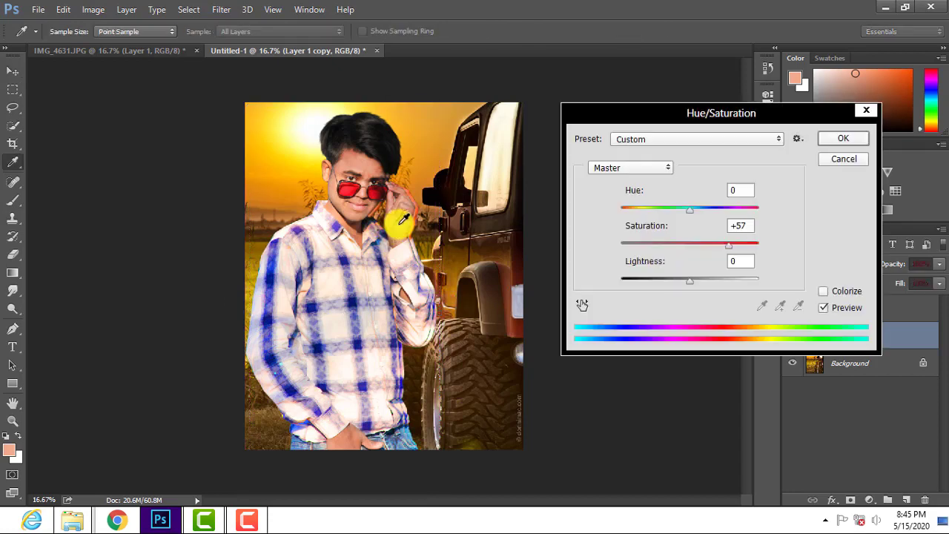
text(-100)
key(Tab)
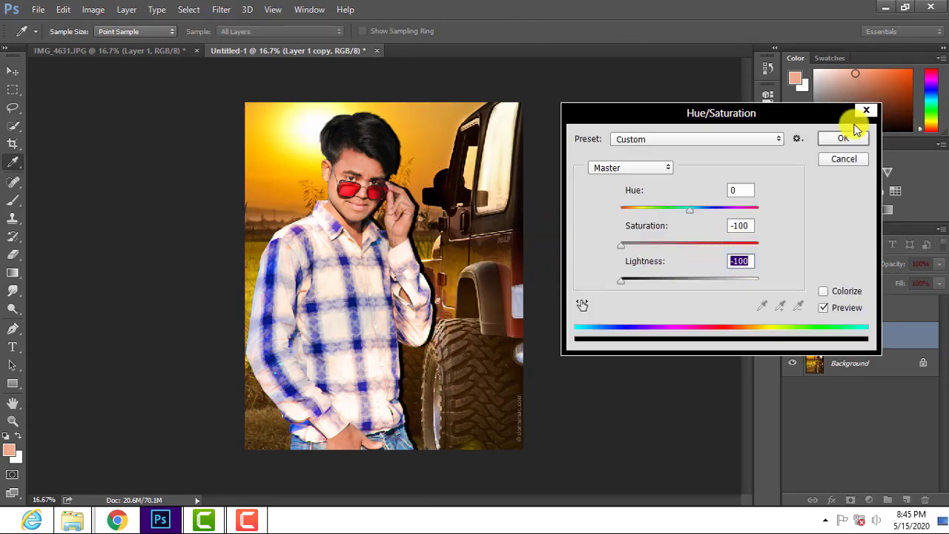
click(843, 139)
- Gaussian-blur the silhouette at 15.5 px and lower its opacity to 49%
click(221, 9)
mouse_move(225, 189)
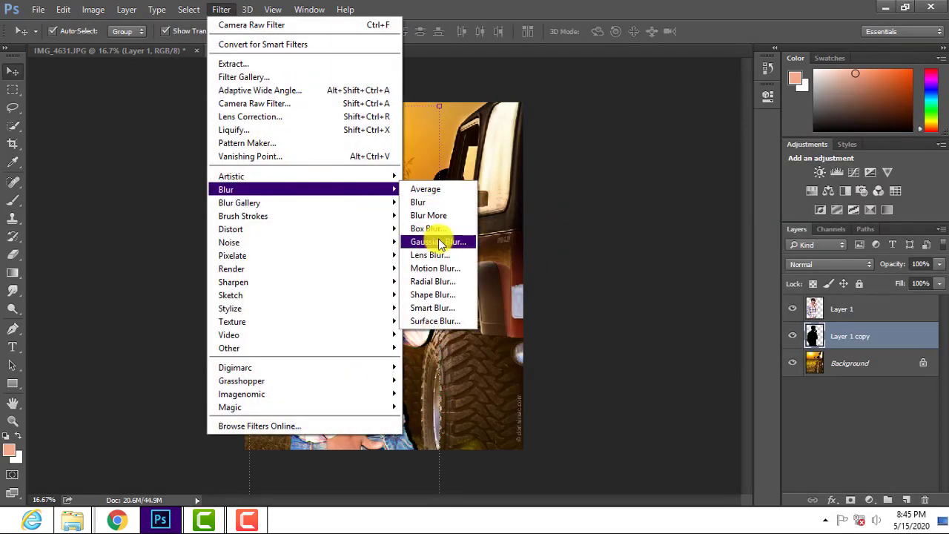
click(434, 238)
drag(512, 316, 555, 318)
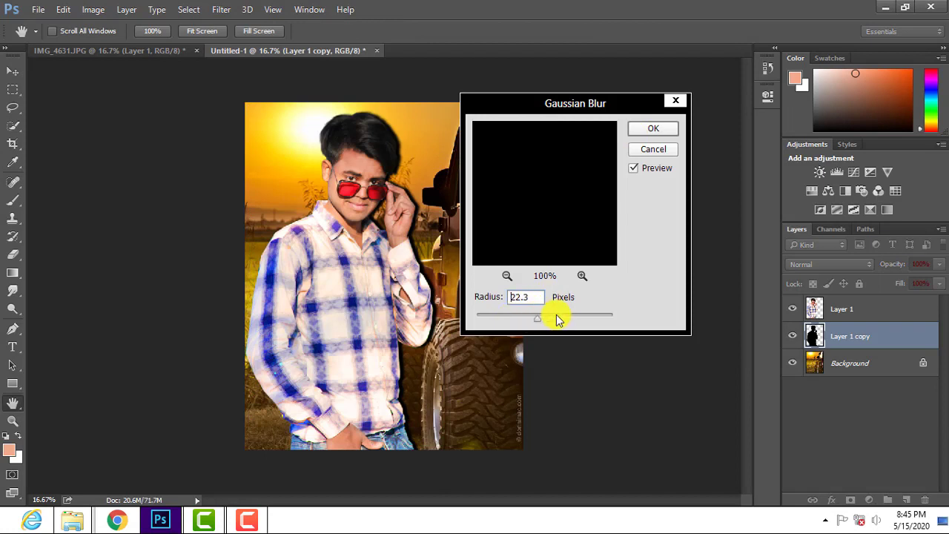
click(643, 127)
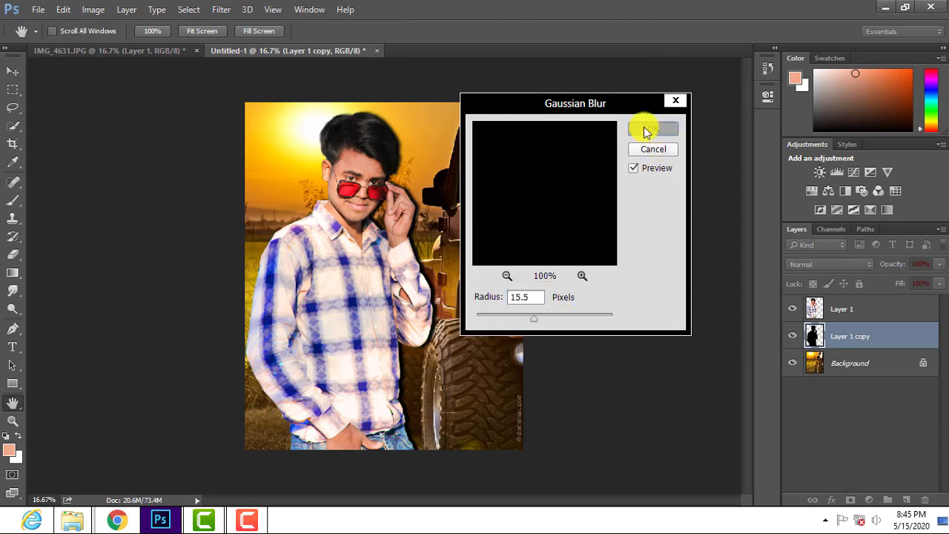
key(v)
click(940, 264)
drag(936, 279, 898, 281)
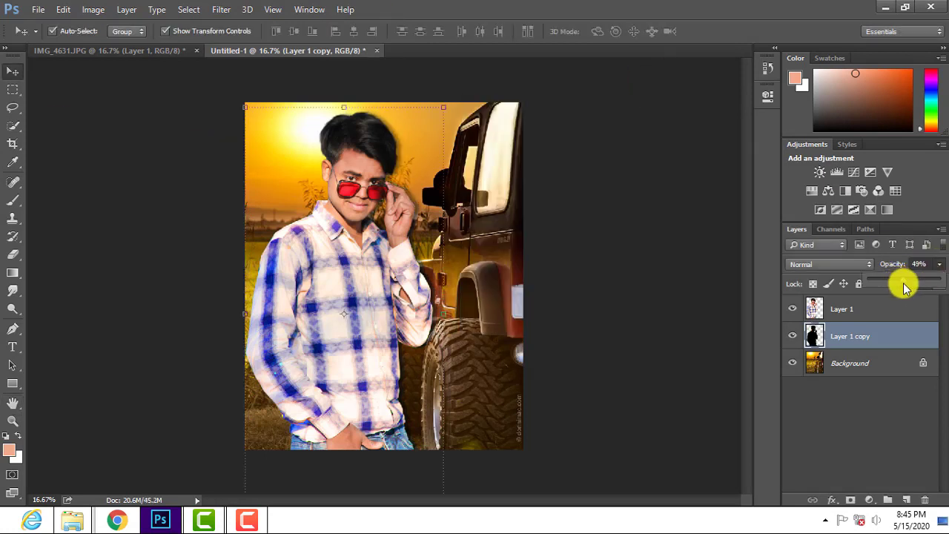
click(694, 259)
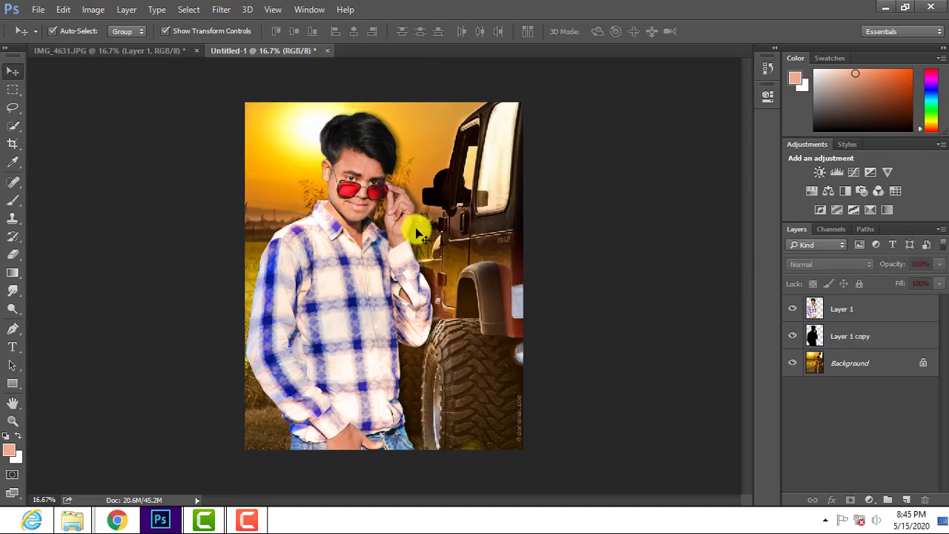
- Select the upper picture area above the tyre and duplicate the Background layer
click(12, 89)
drag(227, 79, 620, 319)
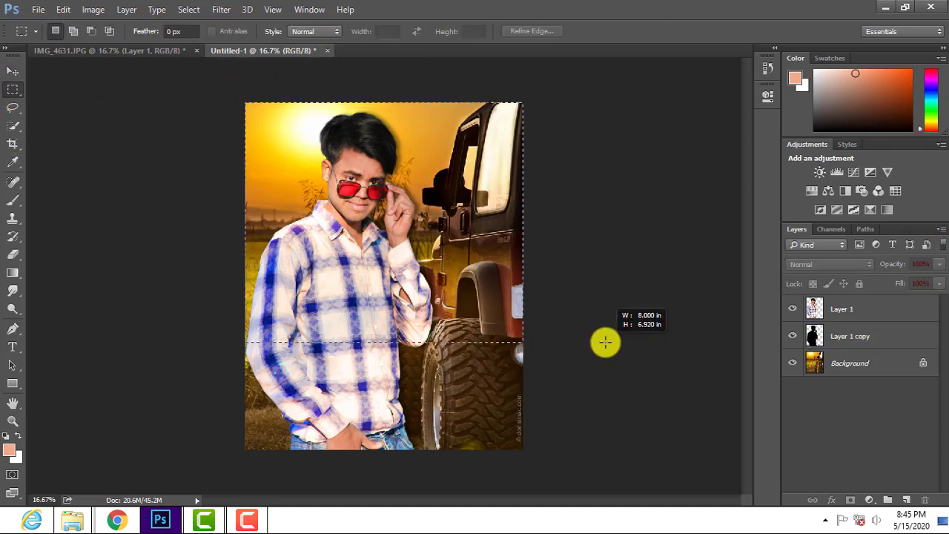
click(853, 360)
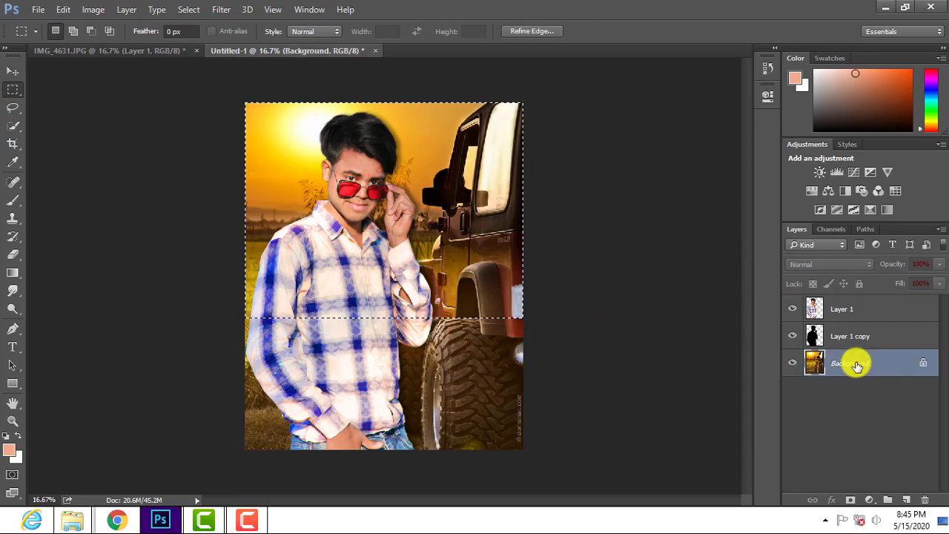
right_click(854, 361)
click(847, 360)
drag(847, 360, 907, 499)
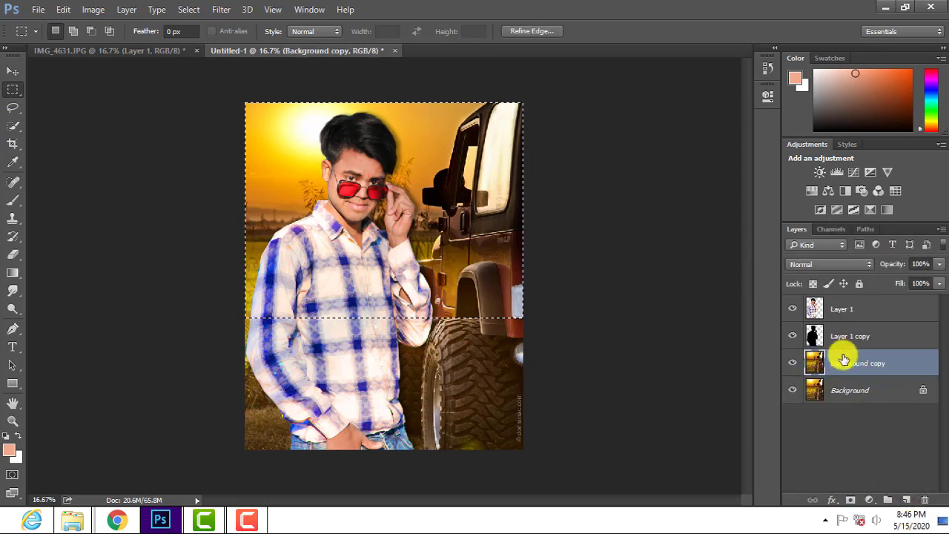
- Apply a 5.1 px Gaussian blur to the selected area of Background copy
click(221, 9)
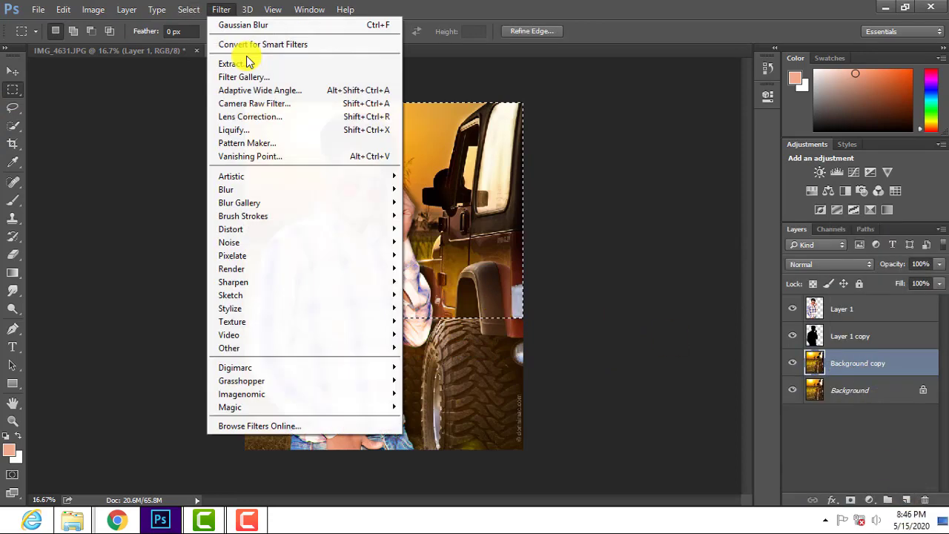
mouse_move(304, 190)
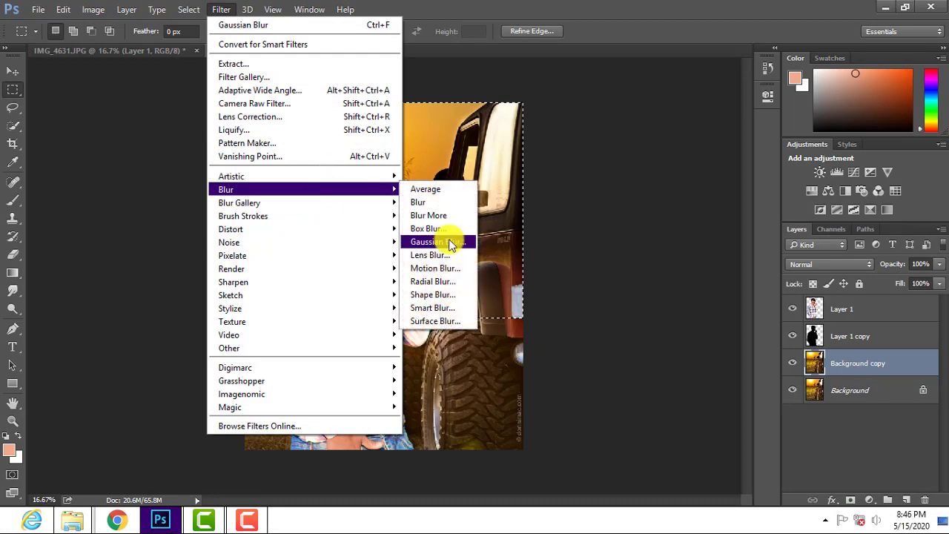
click(444, 241)
drag(496, 320, 524, 322)
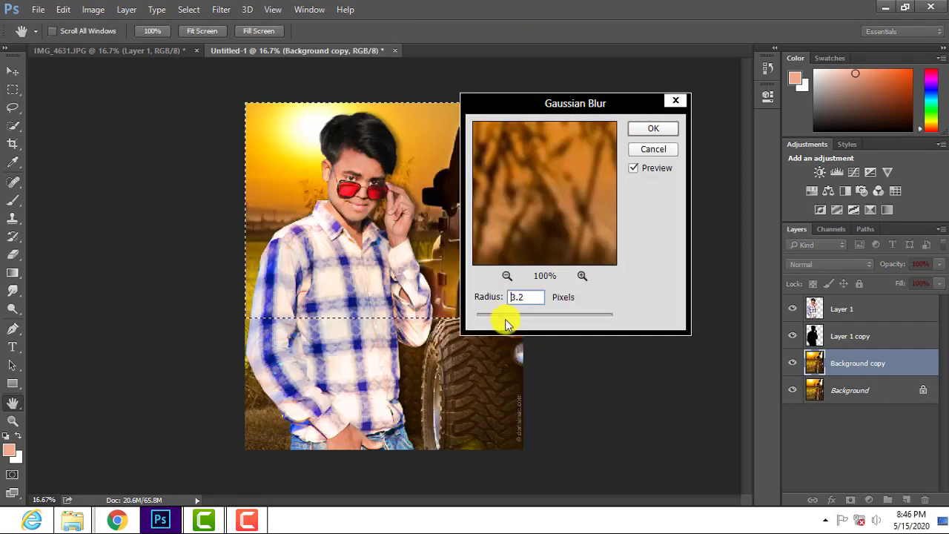
click(653, 131)
key(m)
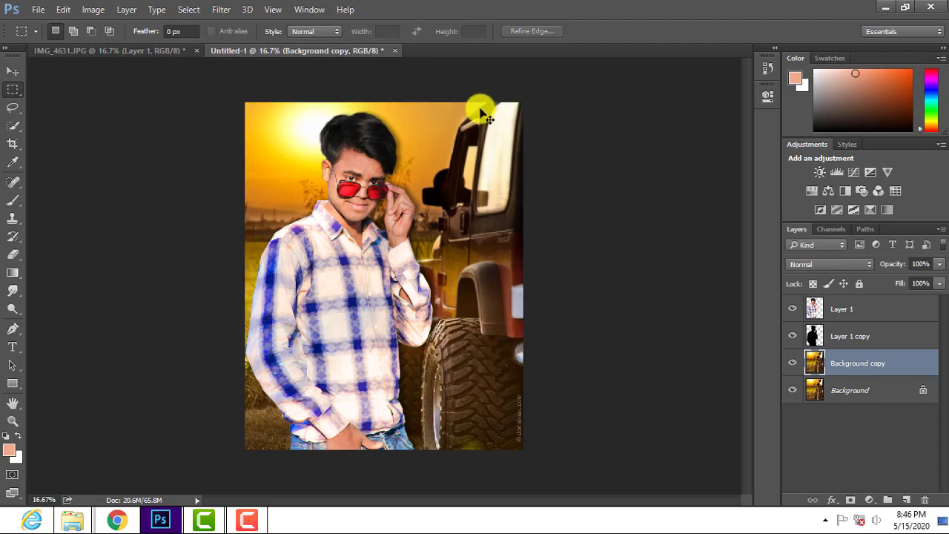
key(ctrl+minus)
key(ctrl+plus)
- Merge all visible layers into Background and duplicate it as Background copy
click(860, 311)
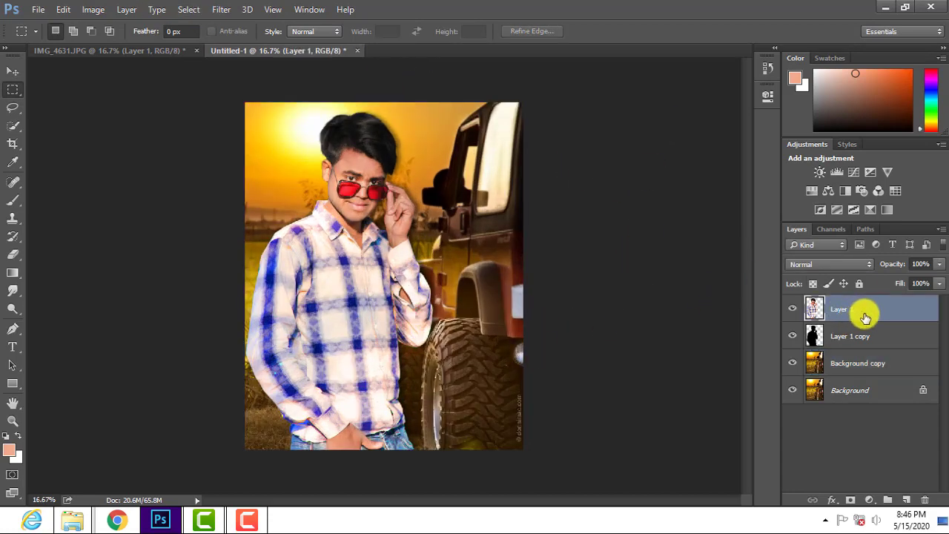
right_click(867, 317)
click(655, 411)
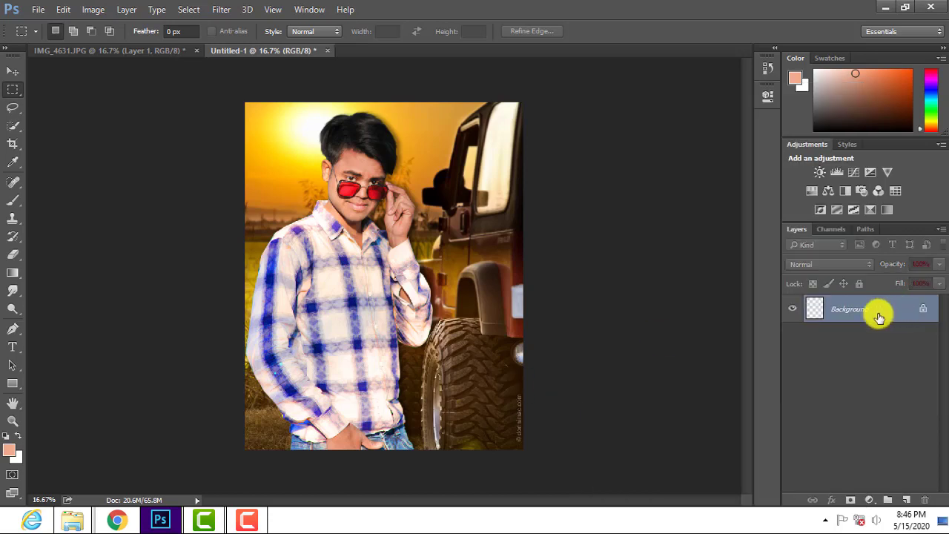
drag(878, 313, 904, 499)
- Apply a Camera Raw Filter with Contrast +21, Clarity +36 and Shadows +7
click(221, 9)
click(333, 126)
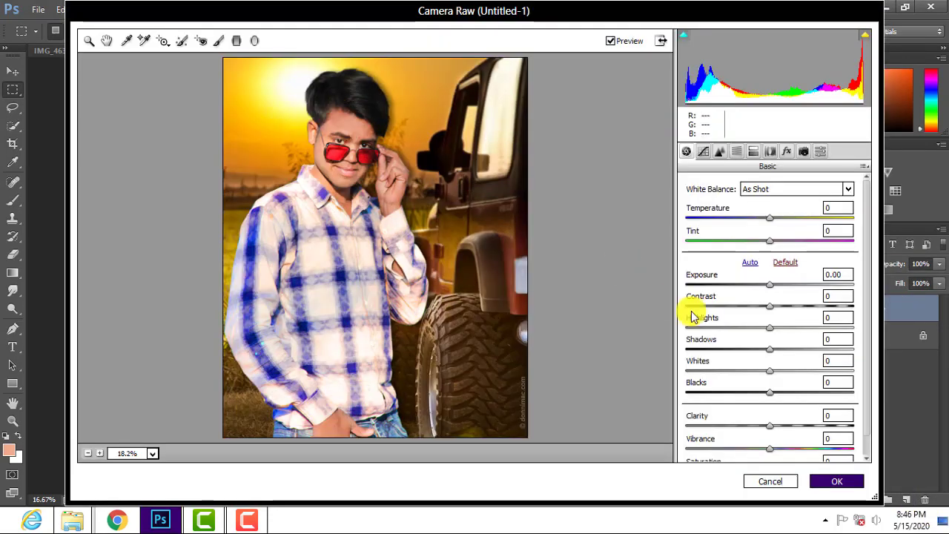
click(787, 305)
click(802, 425)
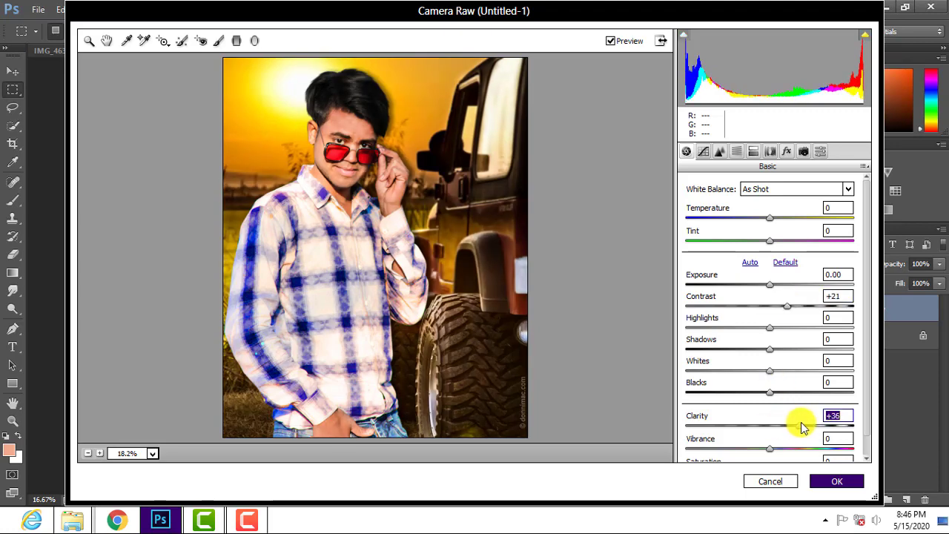
click(775, 349)
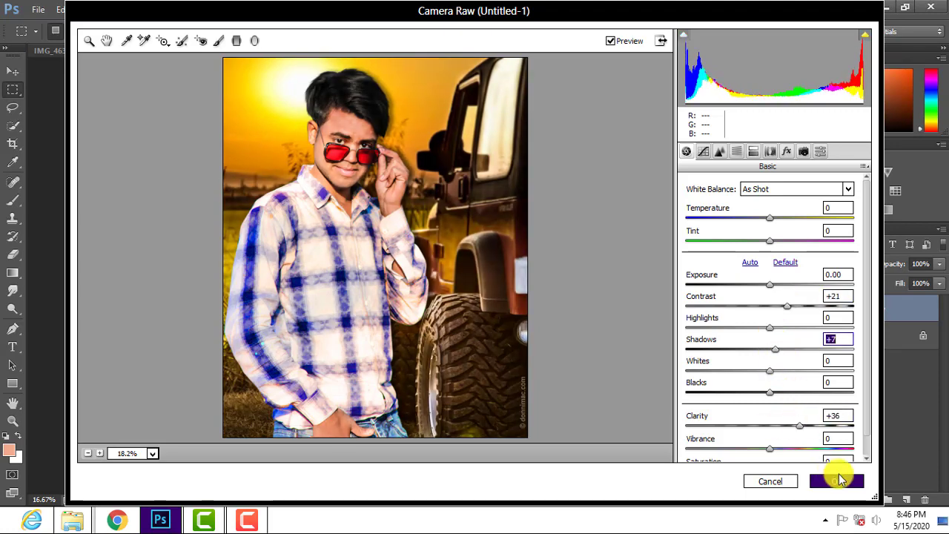
click(837, 481)
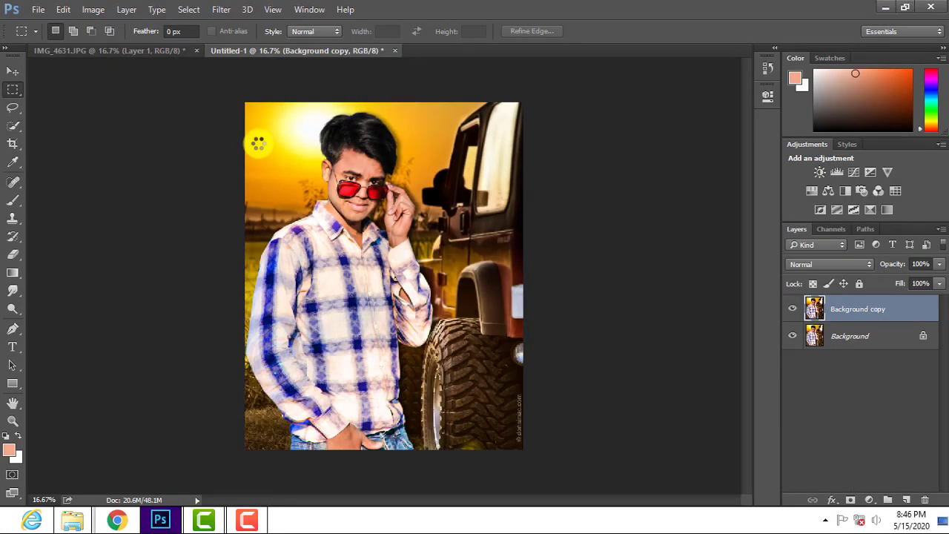
- Apply Portraiture skin smoothing using a skin tone sampled from the man's face
click(219, 10)
click(438, 394)
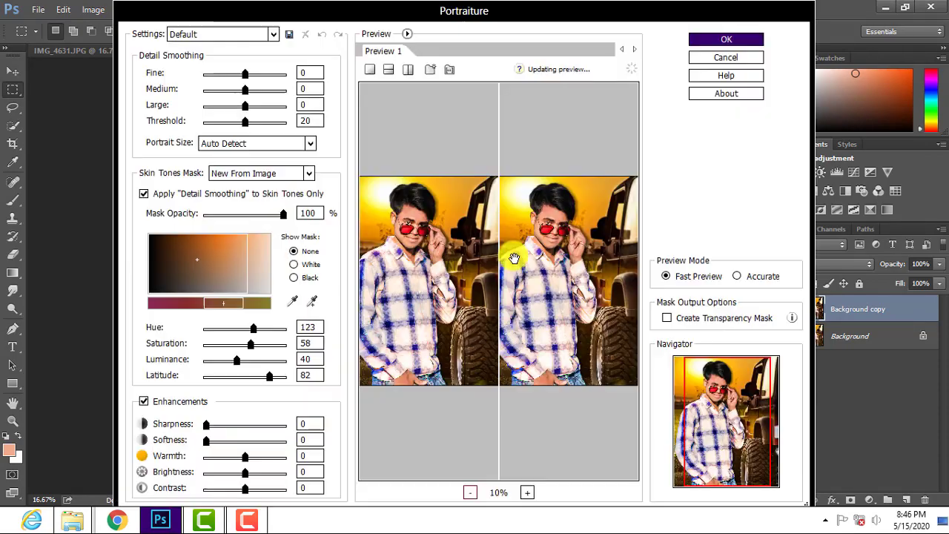
scroll(571, 186, up, 2)
click(292, 300)
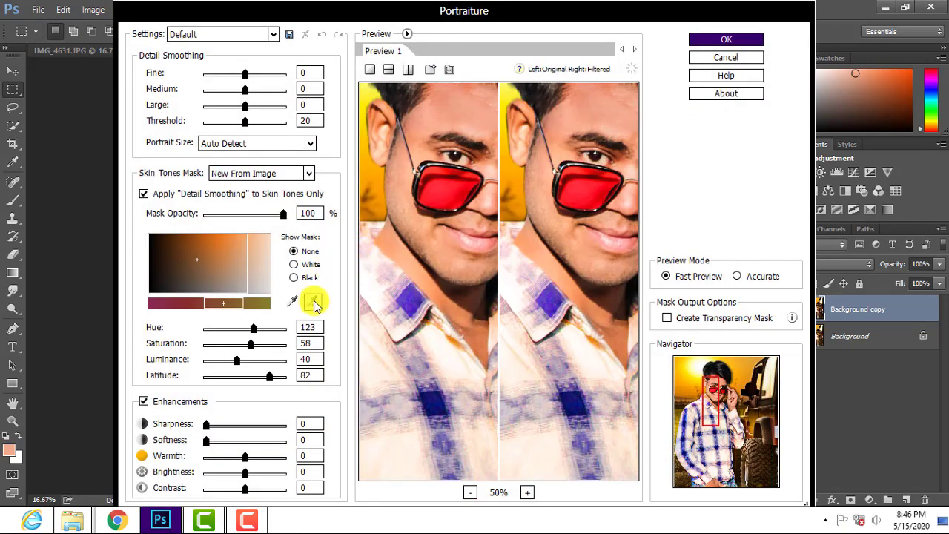
click(558, 197)
click(726, 39)
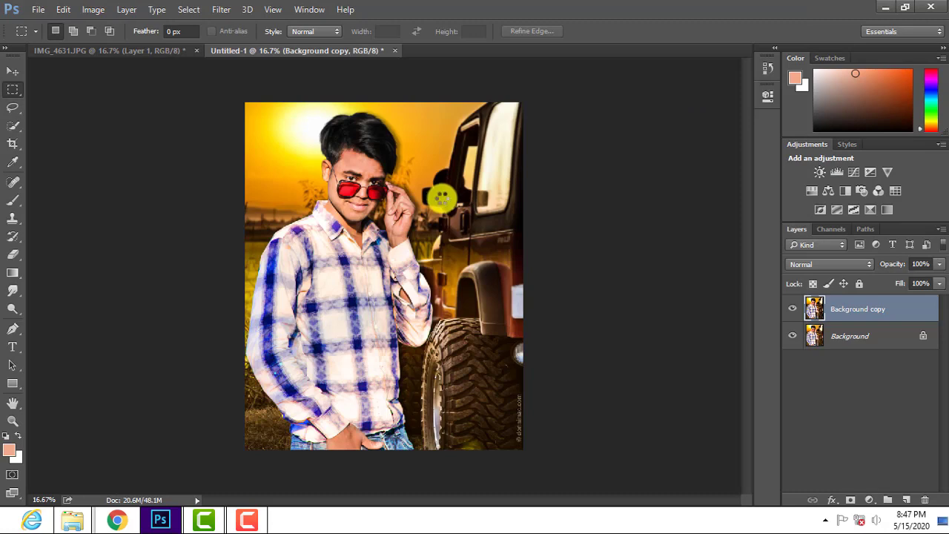
- Run Portraiture smoothing a second time on the Background copy
click(247, 10)
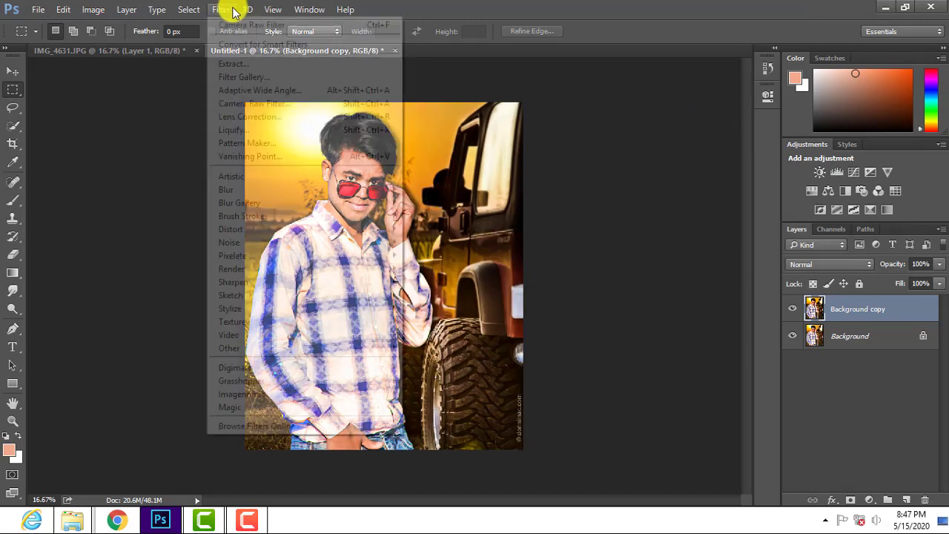
mouse_move(233, 394)
click(439, 379)
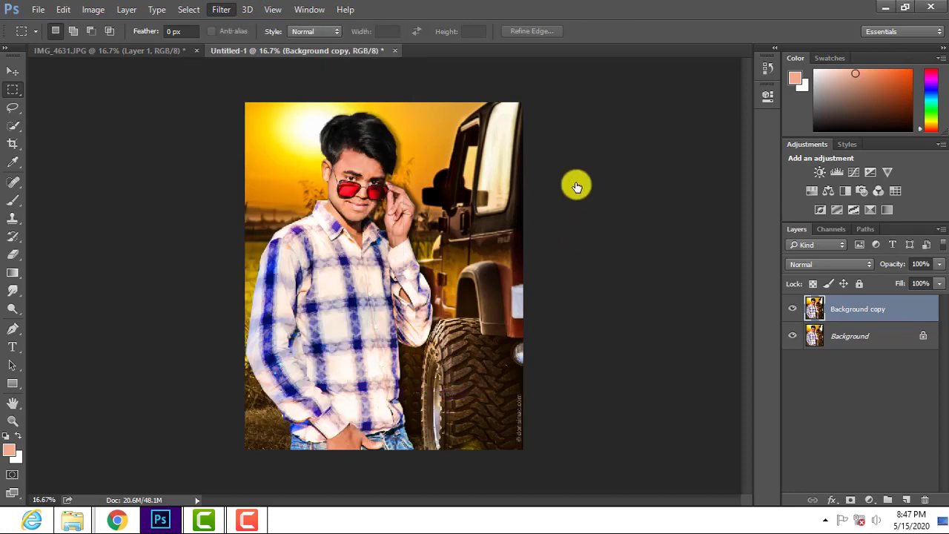
click(732, 38)
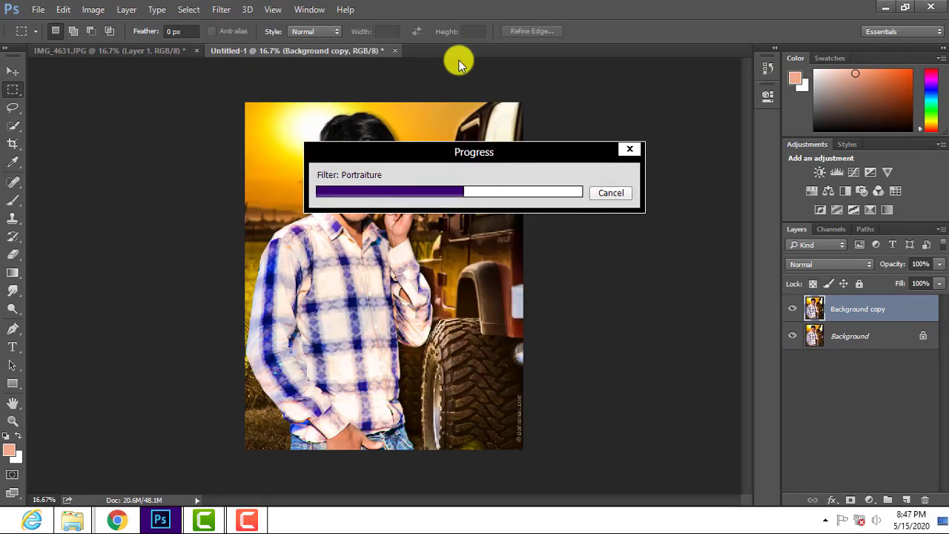
- Apply the Magic Pro grain filter at Graininess 30
click(221, 9)
click(437, 407)
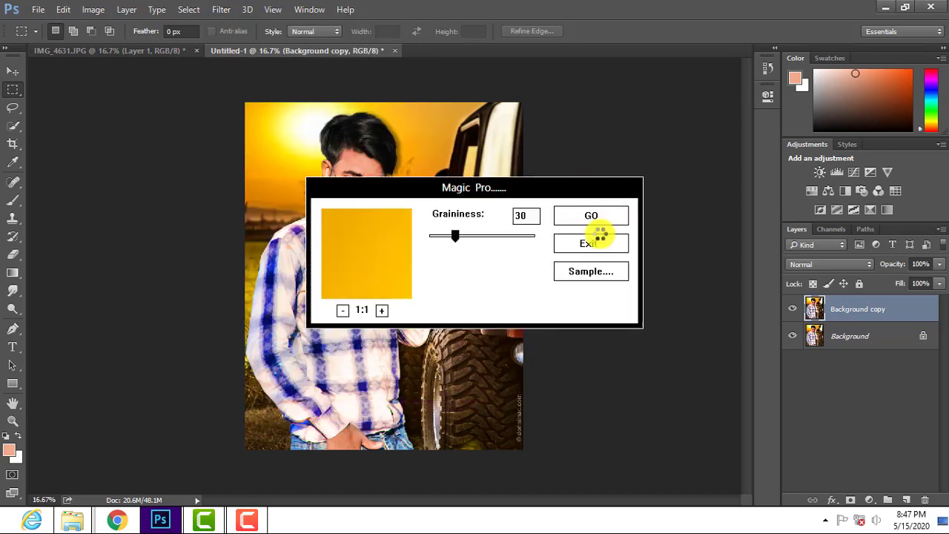
click(598, 224)
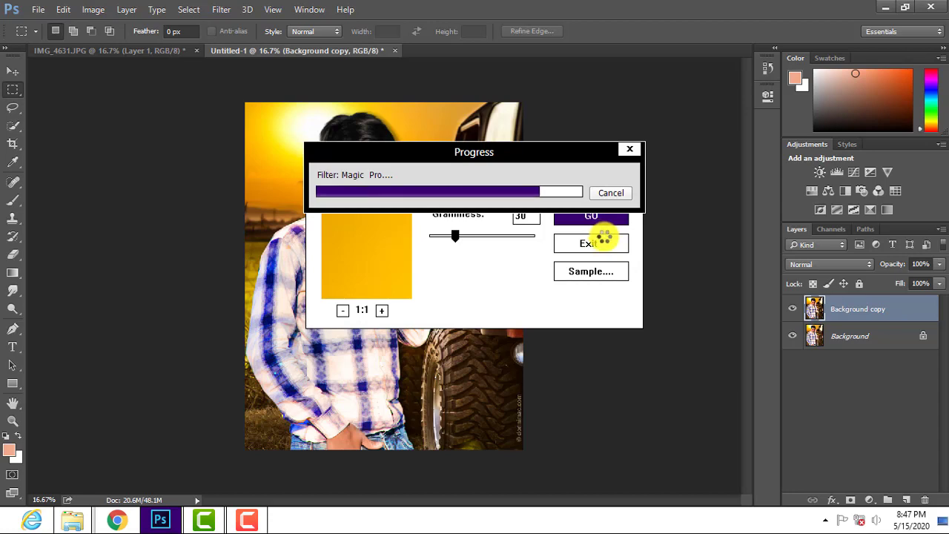
- Add a Camera Raw post-crop vignette with Amount -11
click(223, 10)
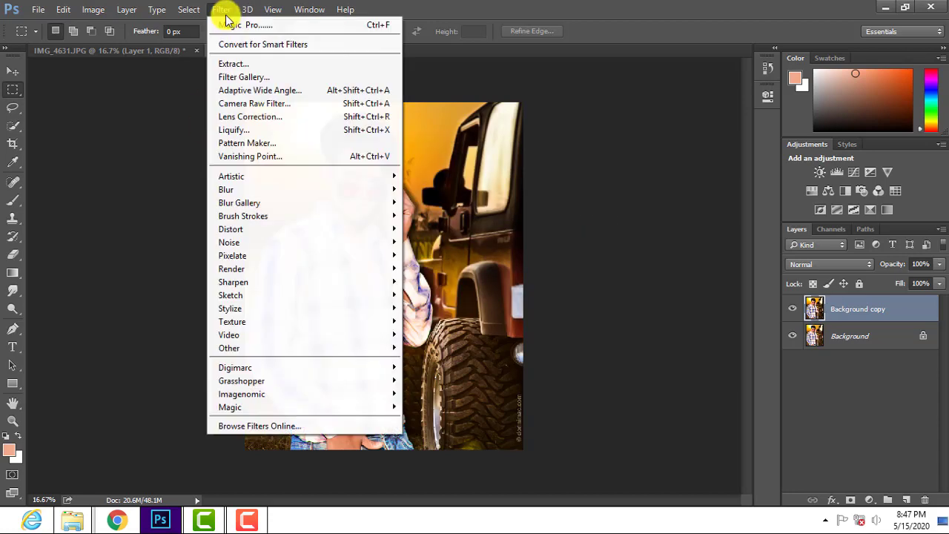
click(316, 105)
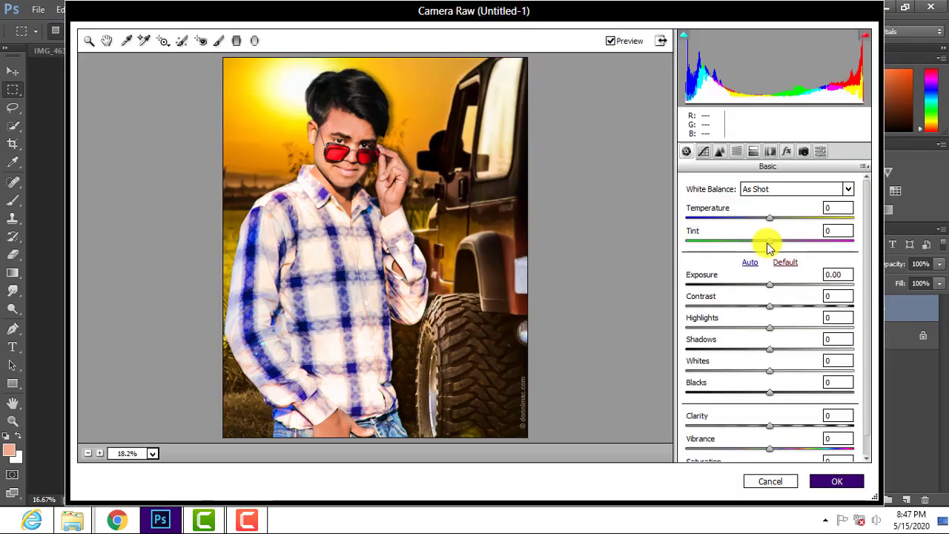
click(820, 152)
click(787, 152)
drag(773, 330, 764, 336)
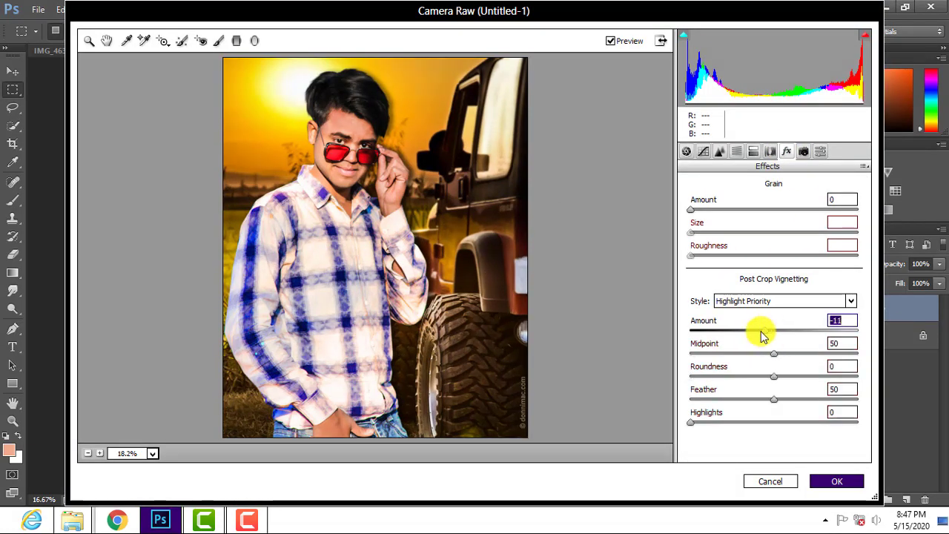
click(836, 482)
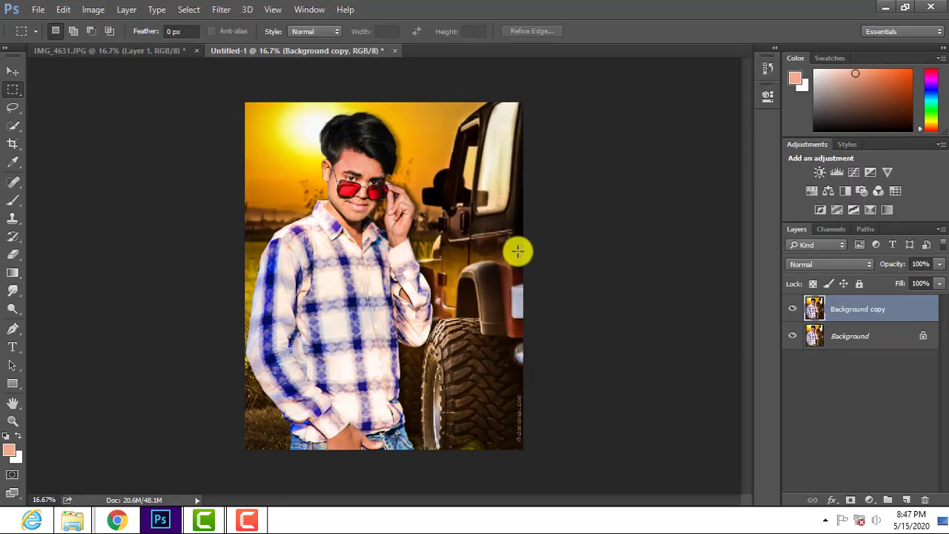
- Select the Blur Tool for softening details
scroll(381, 297, up, 1)
scroll(244, 394, left, 5)
click(13, 291)
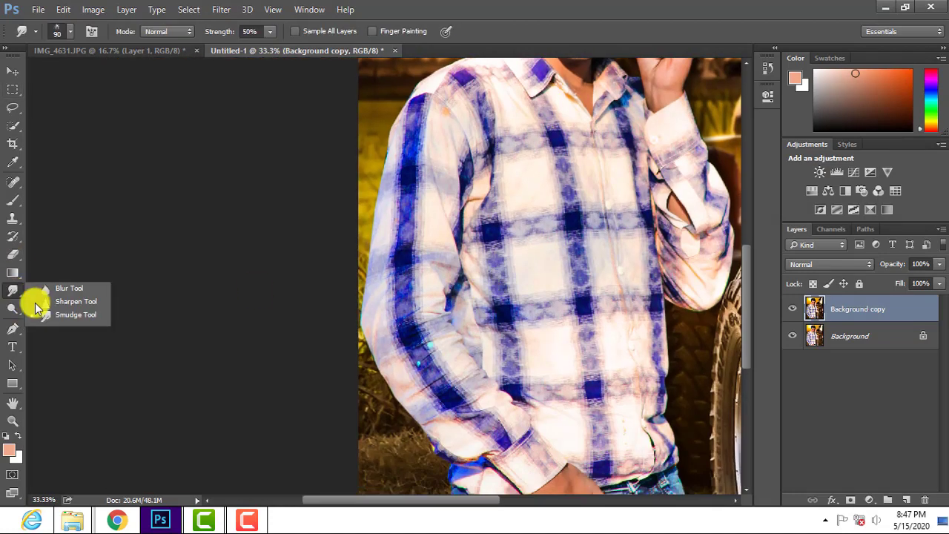